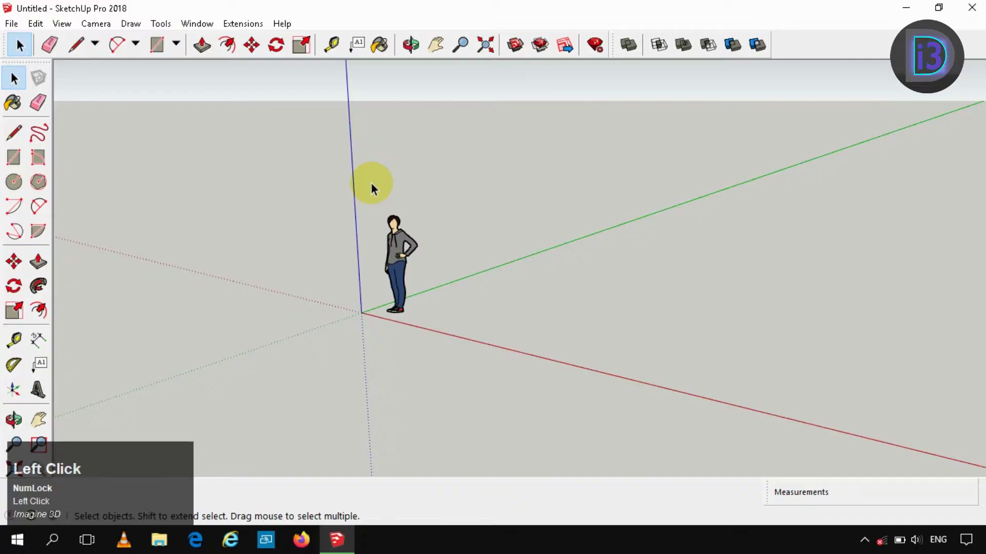
Set the Model Info length unit to cm, then close the Model Info dialog
click(205, 29)
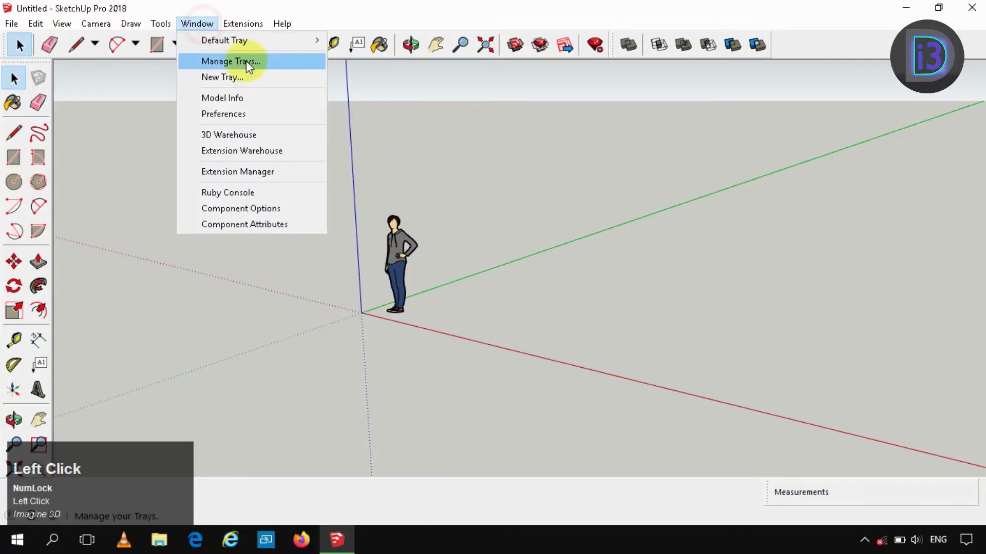
click(246, 97)
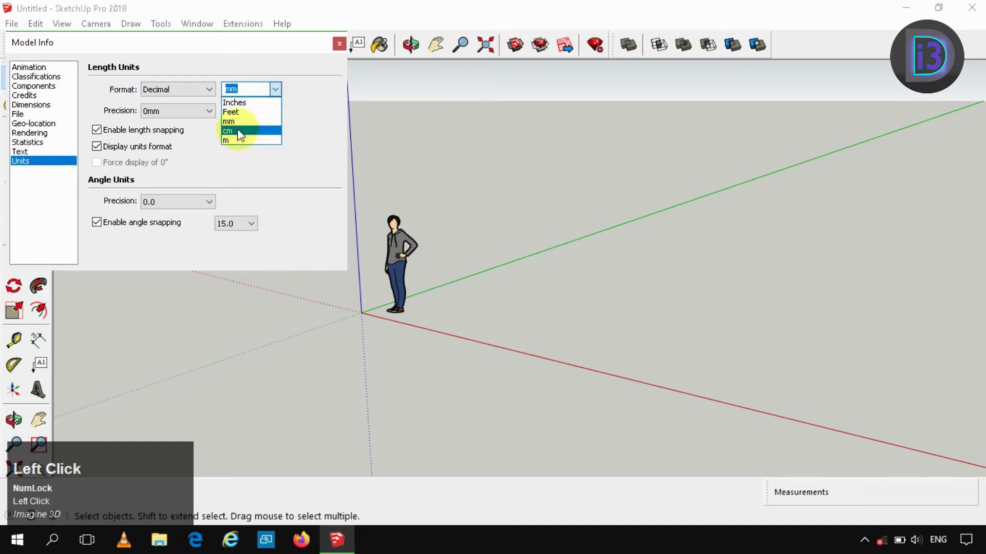
click(238, 131)
click(338, 45)
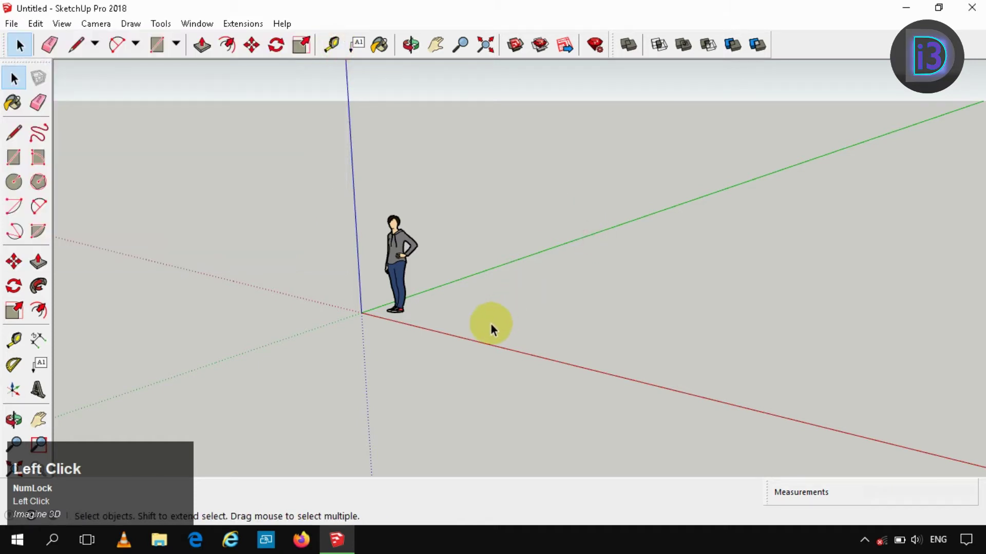
Place Tape Measure guides parallel to the red and green axes
key(t)
click(477, 340)
click(512, 324)
middle_drag(511, 324, 452, 223)
click(443, 228)
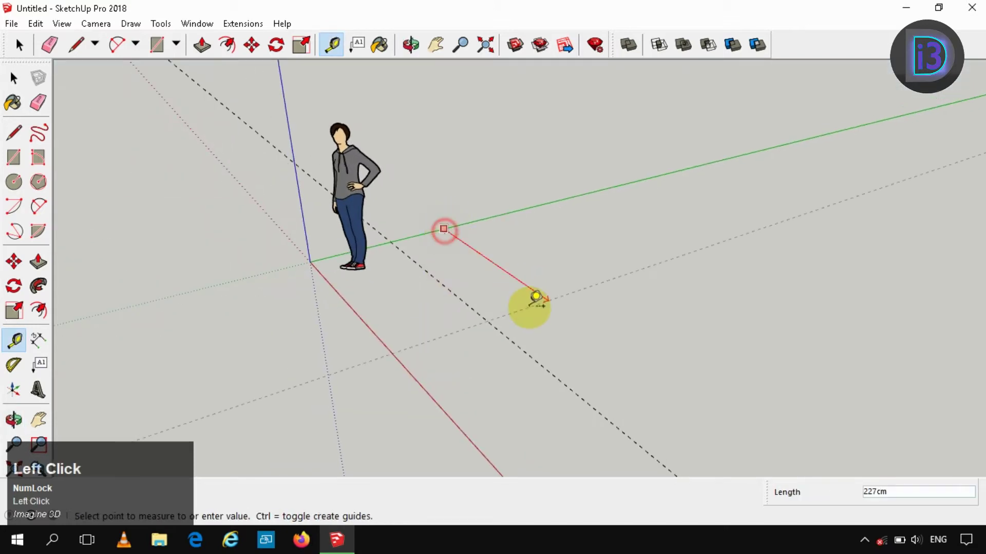
click(473, 278)
Add two more guides offset 0.5 m from the existing guides
click(479, 315)
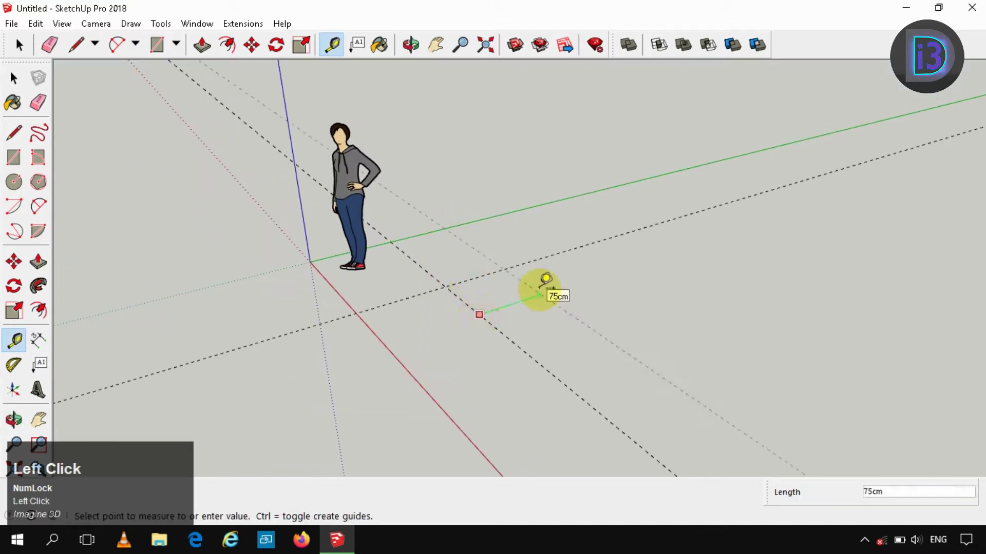
text(.5)
key(Return)
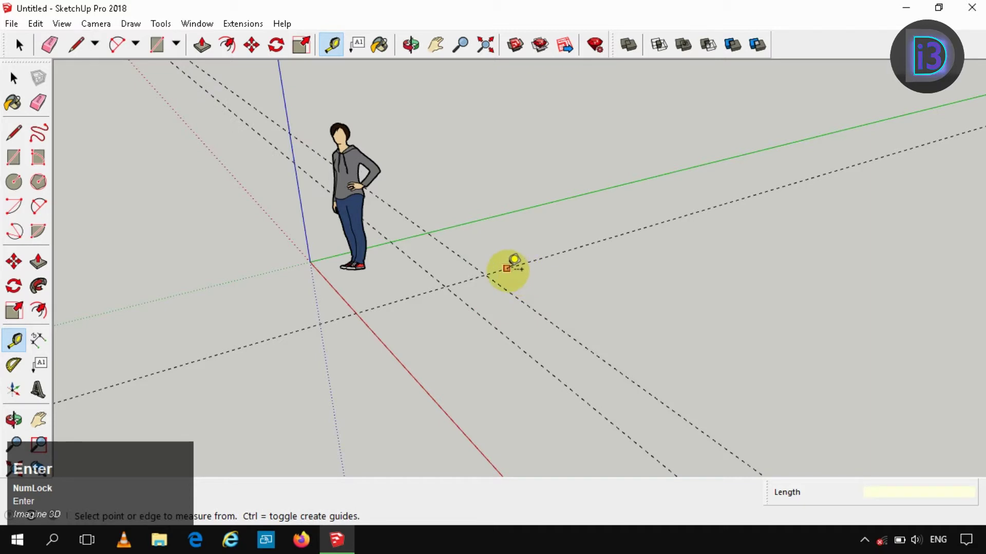
click(507, 268)
text(.5m)
key(Return)
Place a vertical guide line, then tilt the view to show the horizon
click(291, 146)
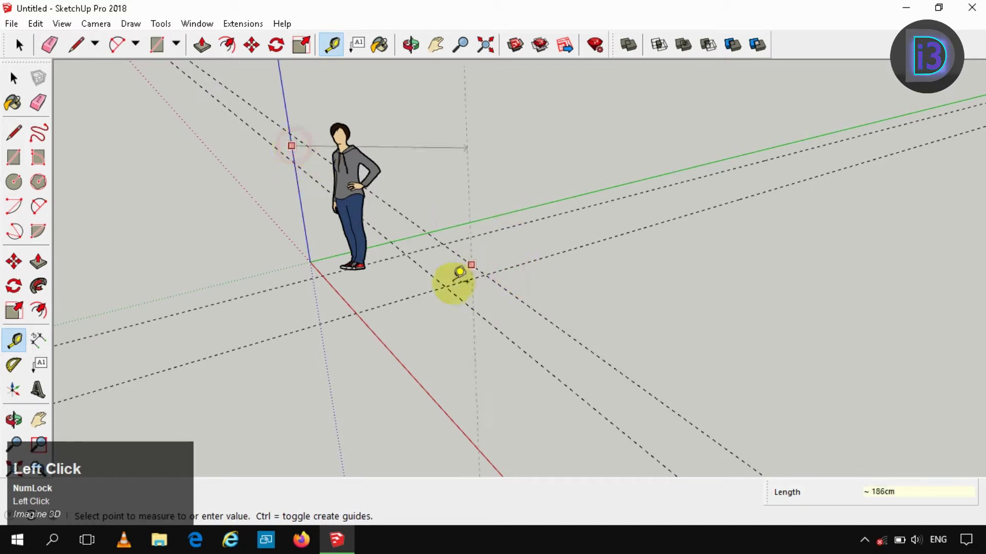
click(444, 281)
click(440, 192)
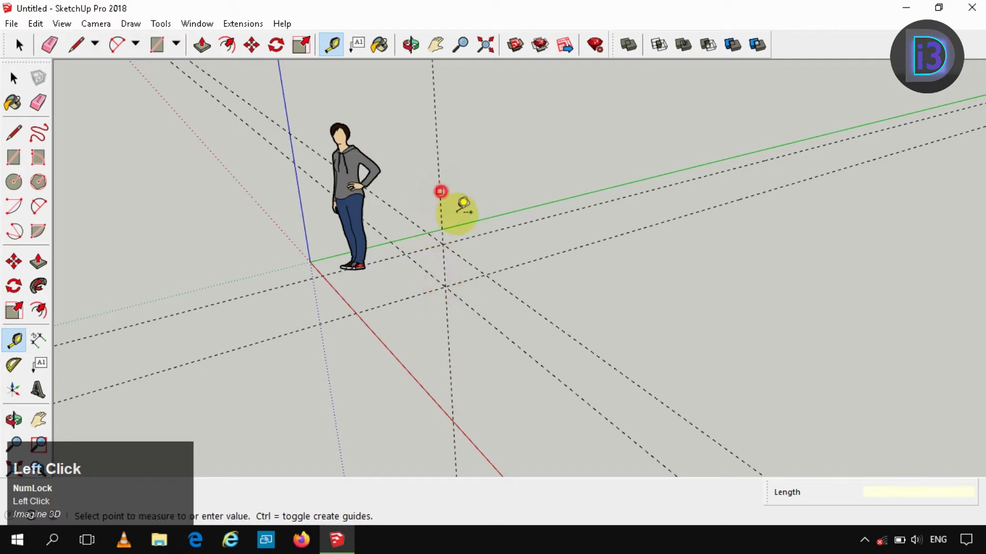
click(490, 277)
key(space)
scroll(485, 277, up, 3)
middle_drag(485, 277, 403, 202)
scroll(420, 172, up, 2)
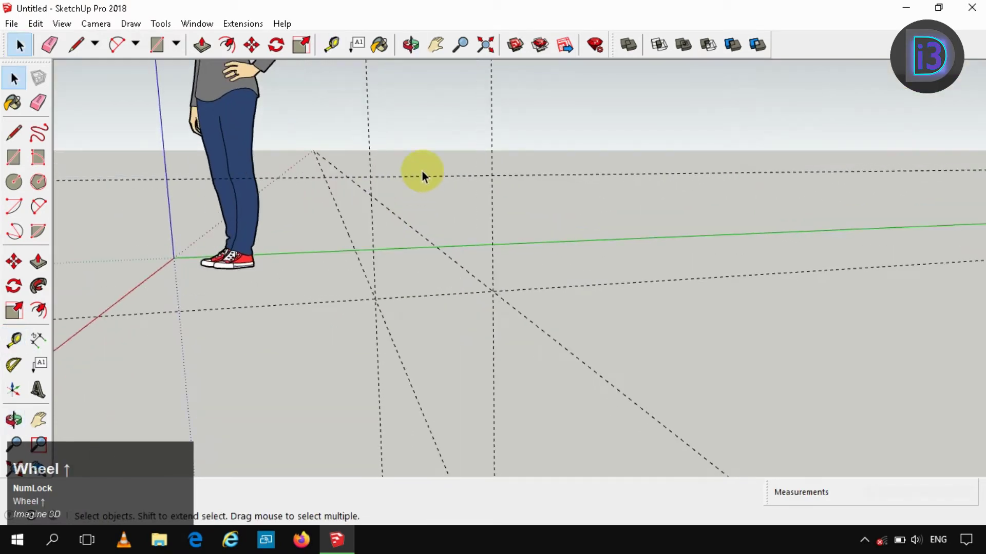
Add a guide offset 4 cm above the ground plane
key(t)
click(418, 177)
text(4)
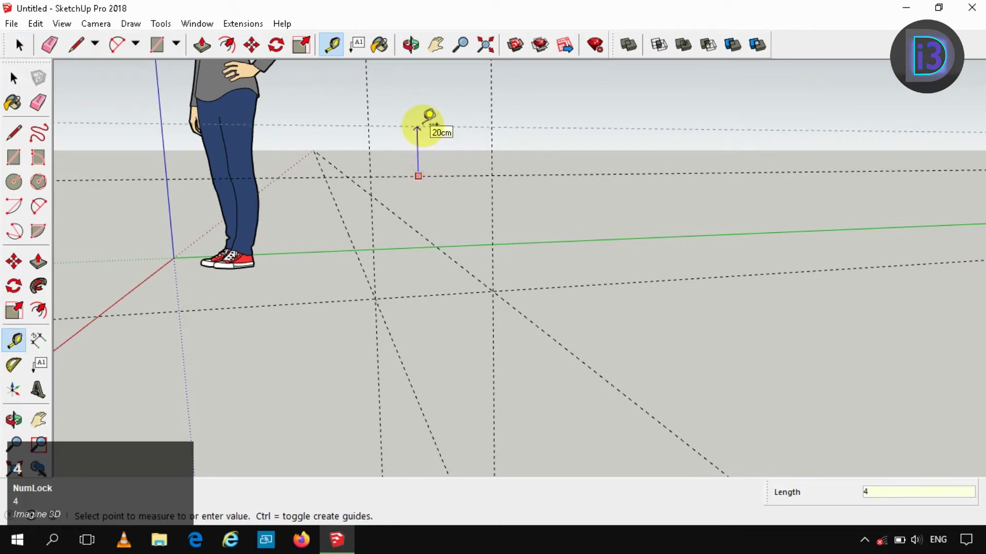
text(cm)
key(Return)
key(space)
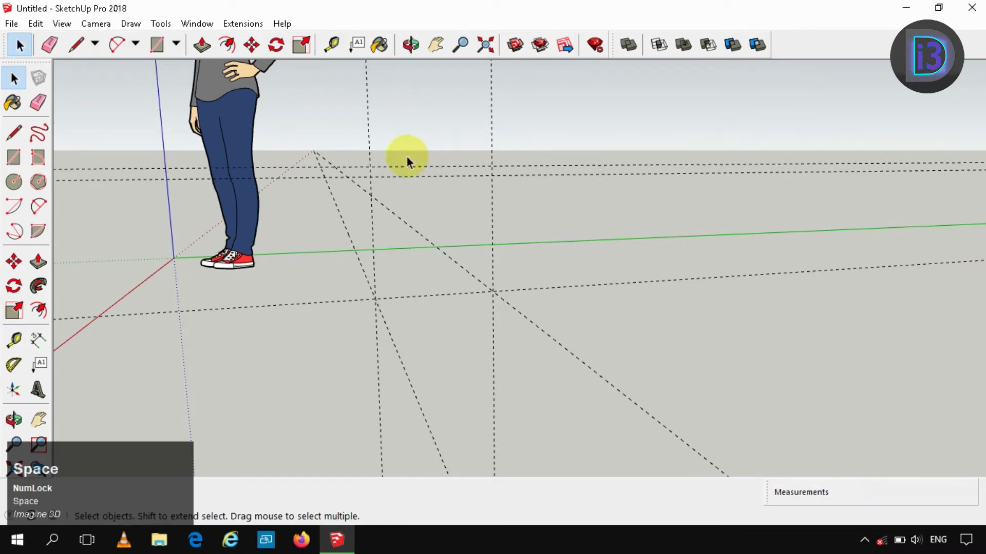
scroll(407, 159, up, 2)
Draw the 4 cm by 50 cm seat slab rectangle on the guides and make it a group
key(r)
click(356, 186)
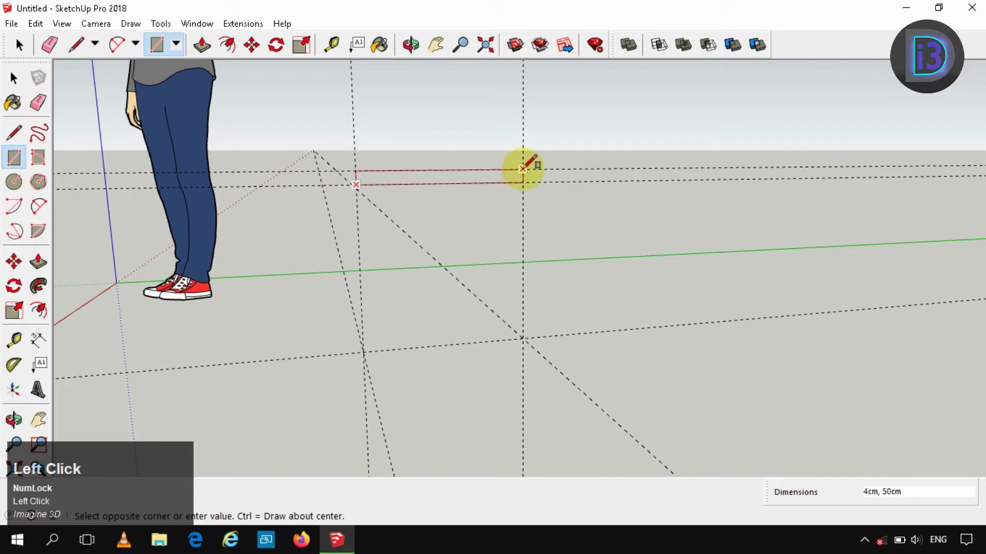
click(522, 169)
key(space)
scroll(502, 176, up, 2)
click(498, 177)
right_click(498, 177)
click(552, 297)
click(576, 136)
Draw the 50 cm by 25 cm leg panel down from the slab's midpoint
scroll(397, 331, down, 2)
scroll(392, 334, down, 1)
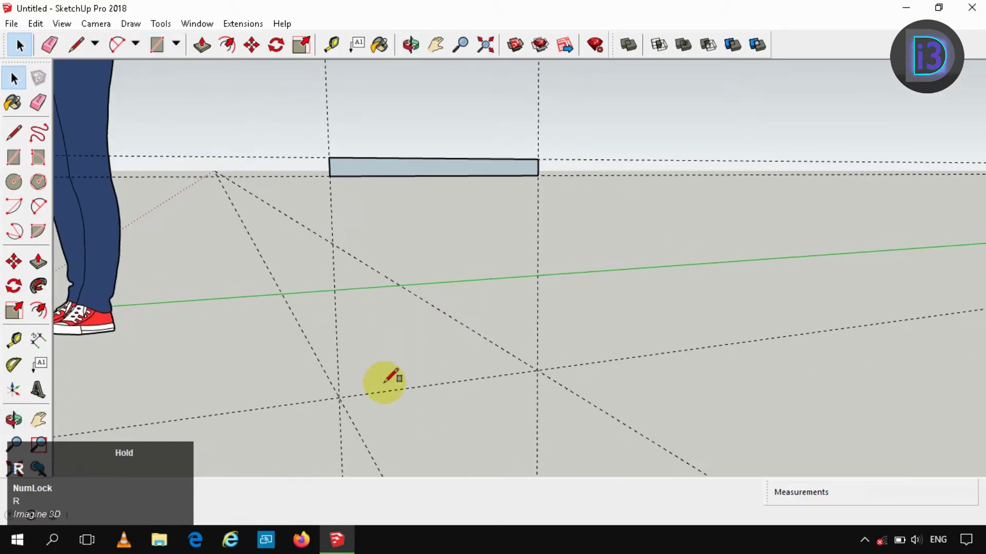
key(r)
click(338, 398)
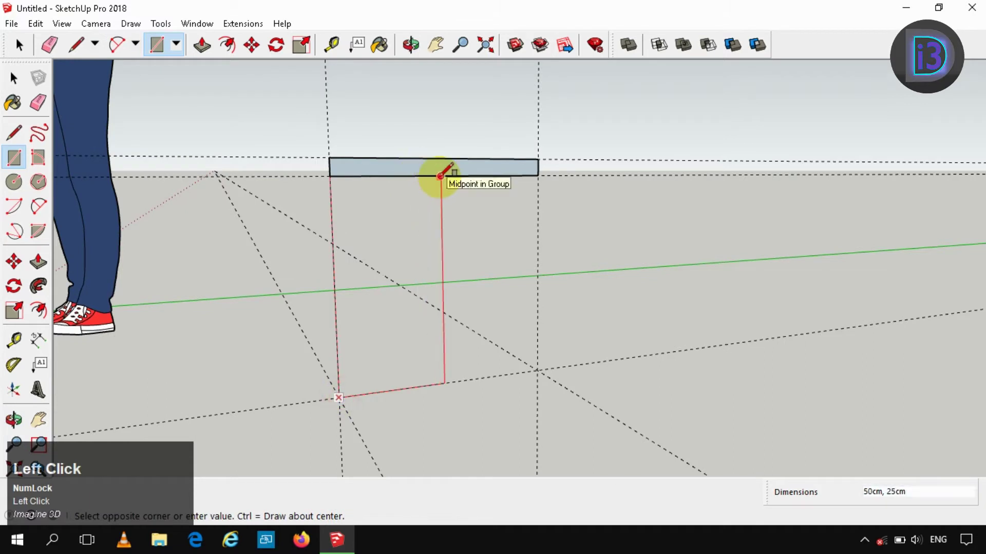
click(443, 172)
key(space)
middle_drag(412, 293, 387, 277)
Draw a long arc from the top of the leg panel to its lower left
key(a)
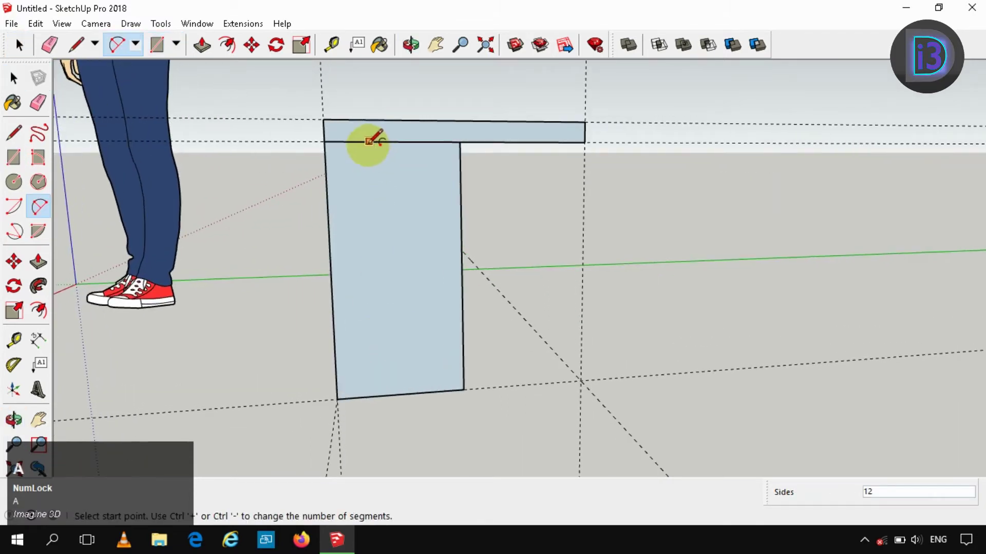
click(367, 142)
click(334, 346)
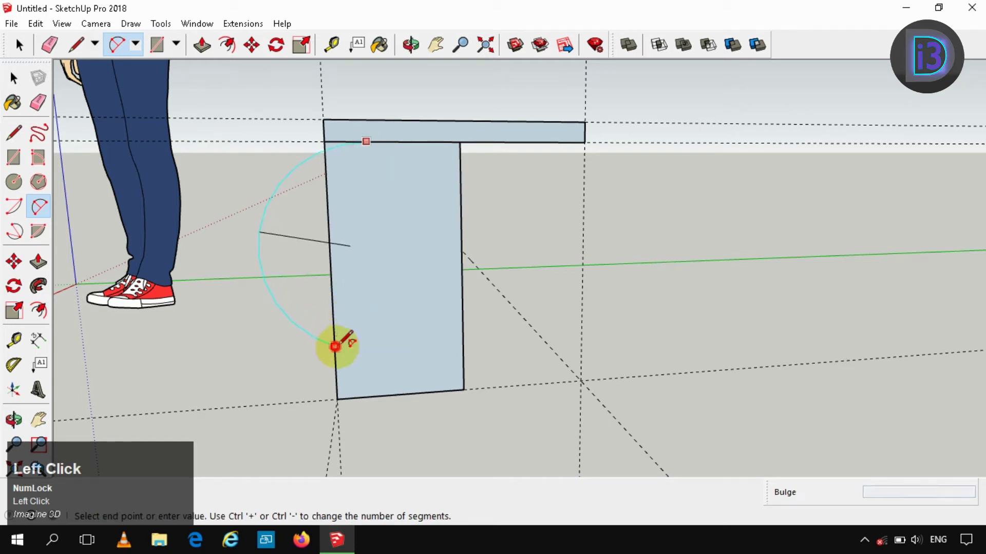
click(355, 314)
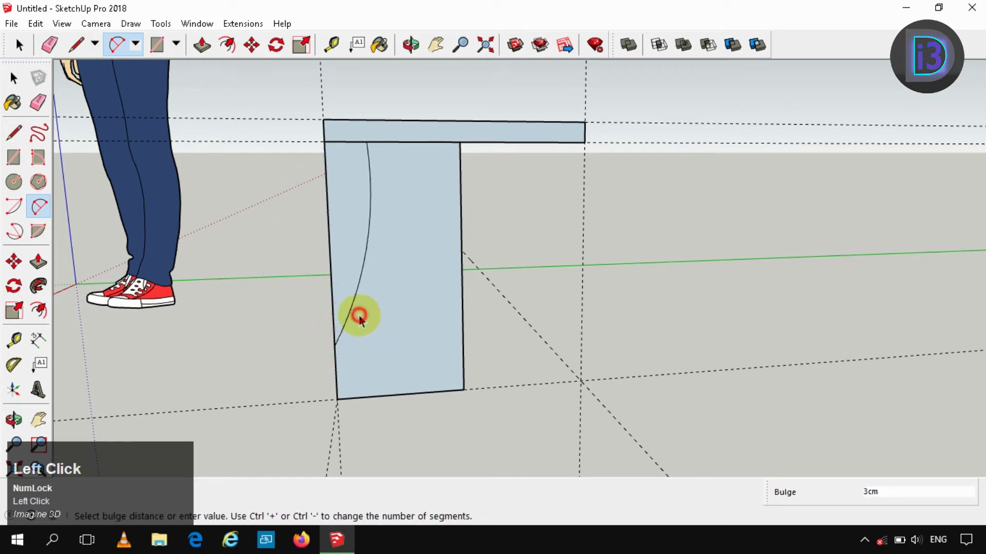
key(space)
Draw the first small scallop arc on the leg panel's bottom edge
key(a)
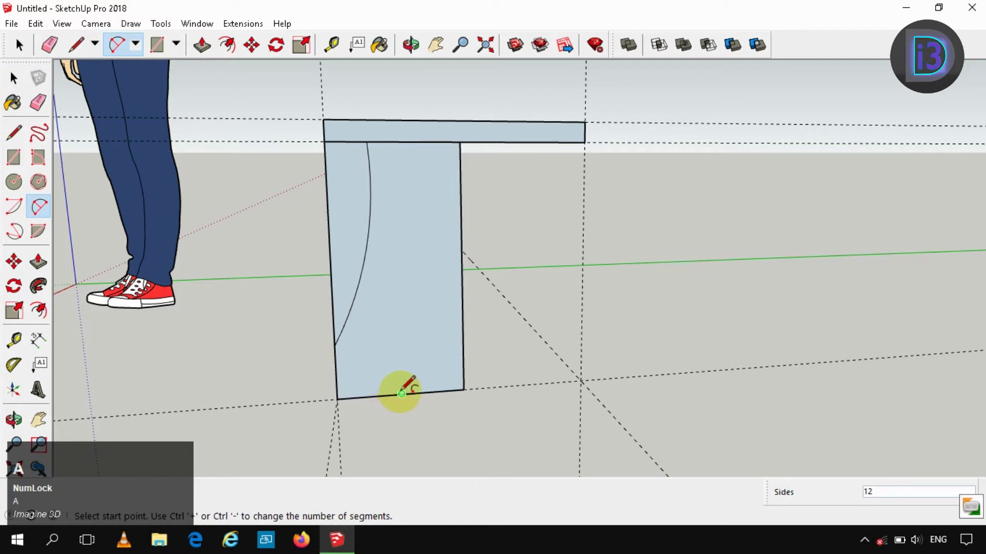
click(401, 394)
click(427, 357)
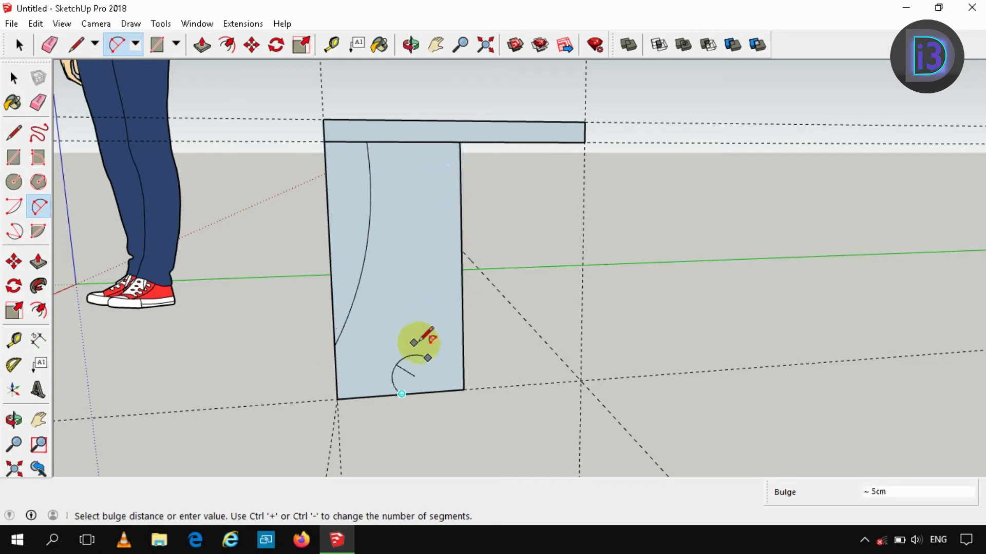
scroll(428, 346, up, 2)
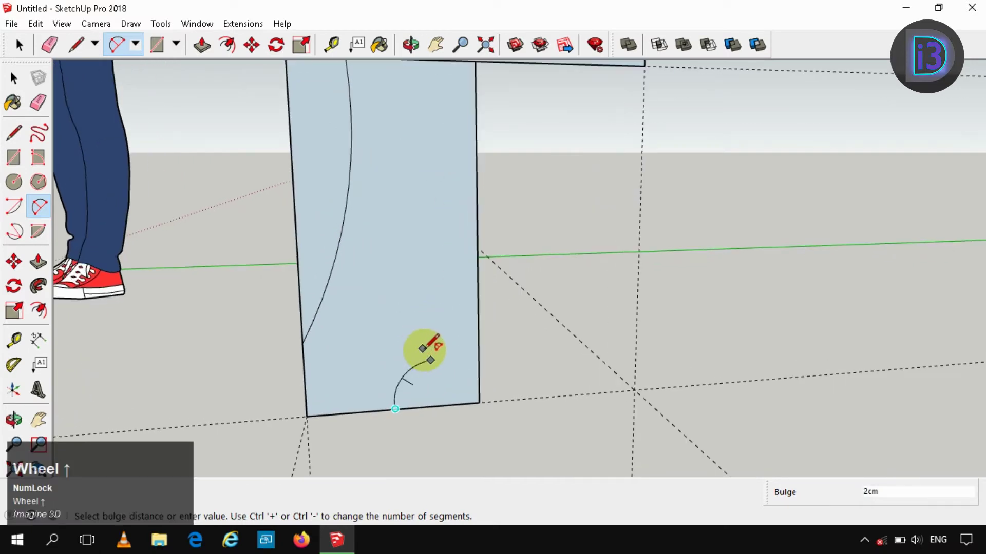
click(417, 348)
key(space)
Draw a first attempt at the second scallop arc up to the panel's right edge
key(a)
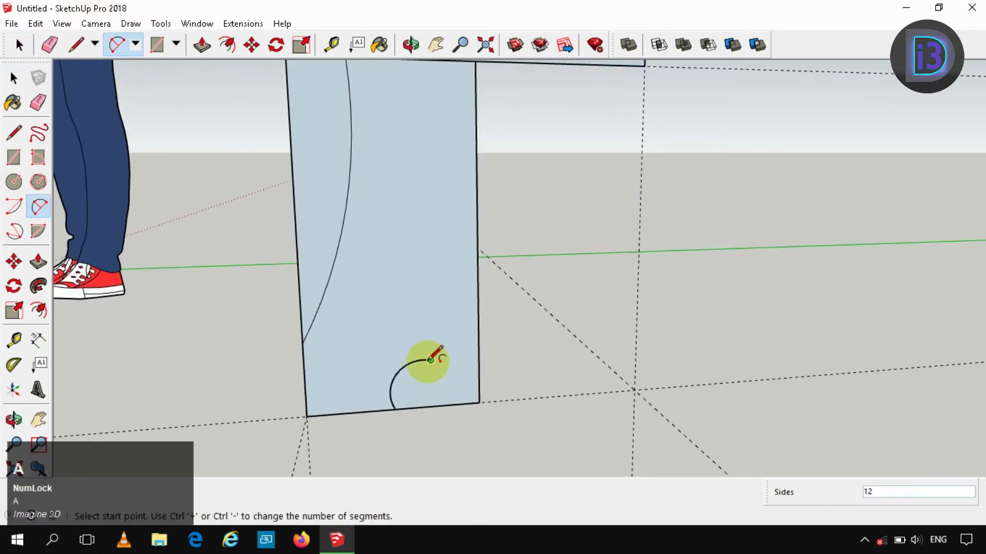
click(427, 359)
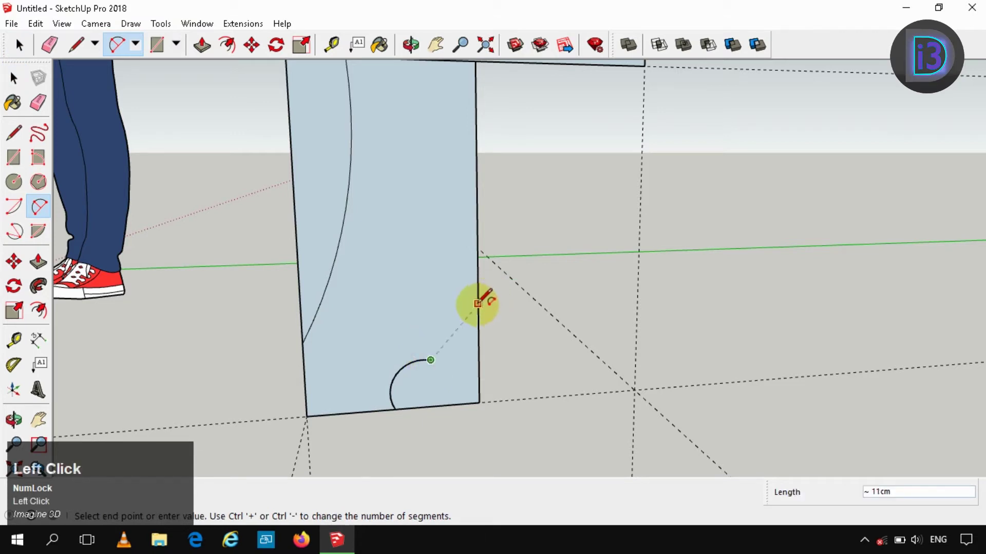
click(477, 303)
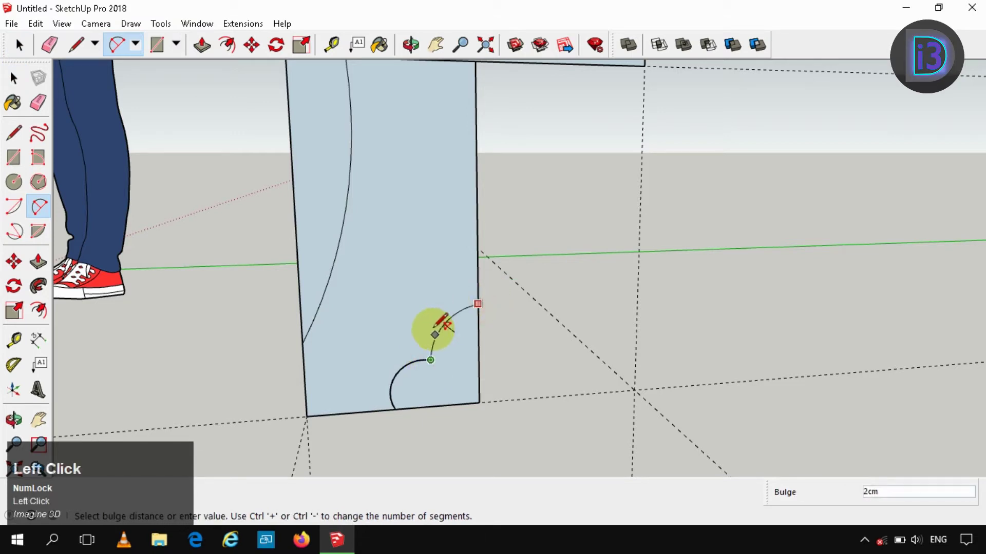
click(434, 328)
key(space)
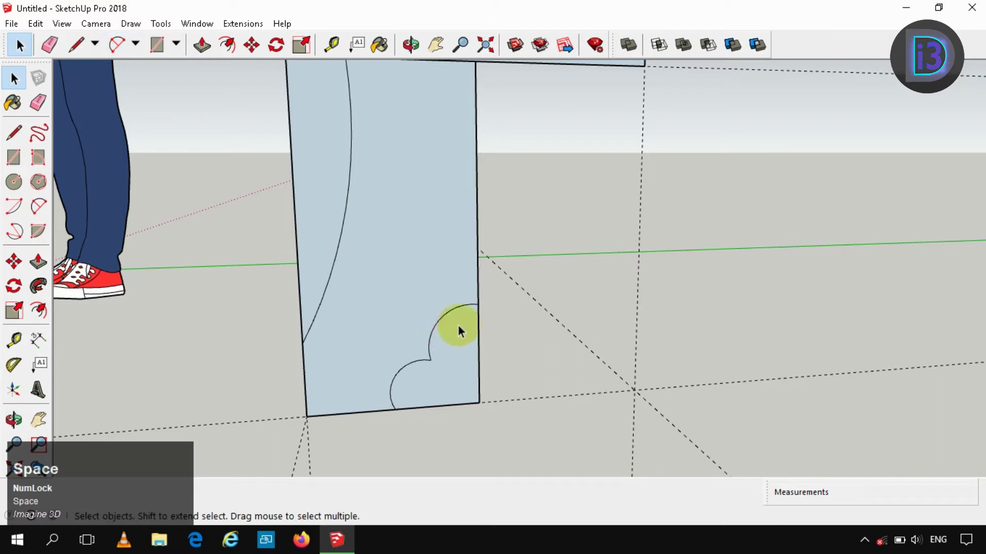
scroll(458, 325, up, 2)
middle_drag(460, 325, 429, 292)
scroll(447, 318, down, 2)
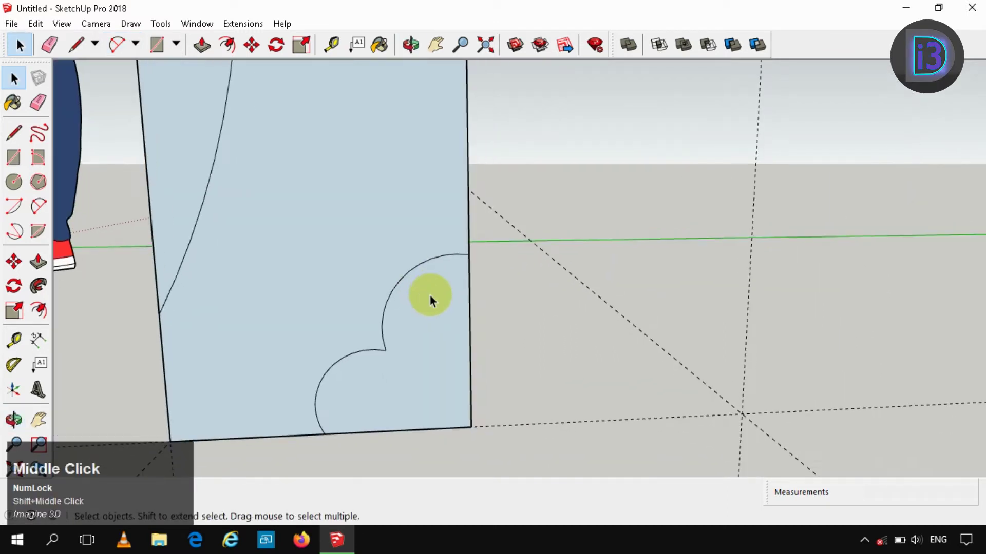
Undo that arc and redraw the second scallop from the first scallop's end to the right edge
key(ctrl+z)
key(a)
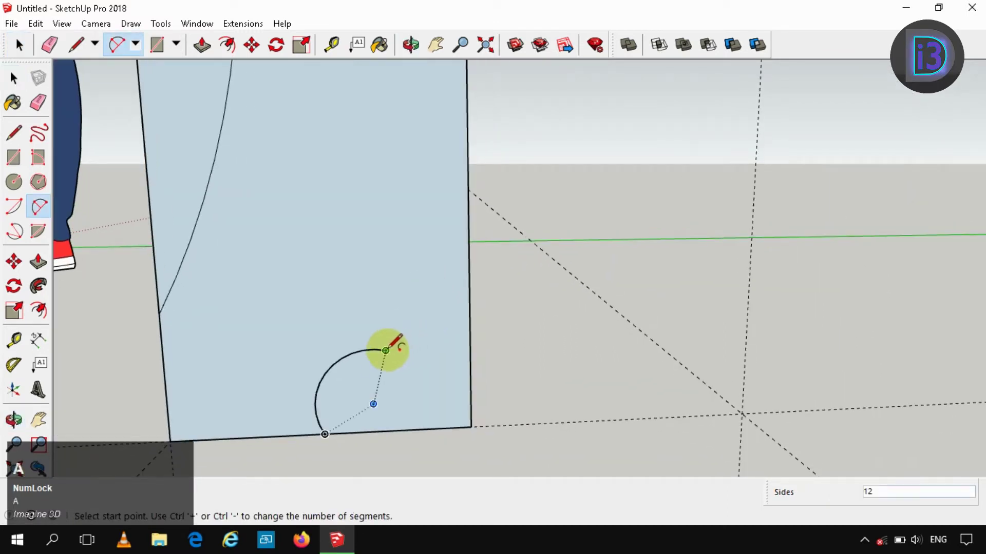
click(386, 350)
click(469, 271)
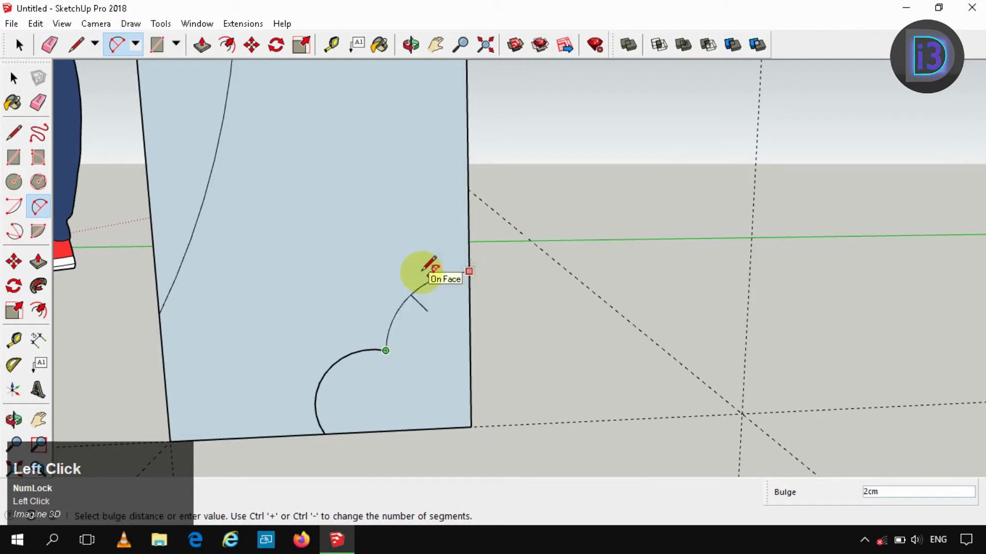
click(422, 270)
key(space)
Delete the leftover corner edges beside the cloud-shaped scallop notch
scroll(432, 362, down, 1)
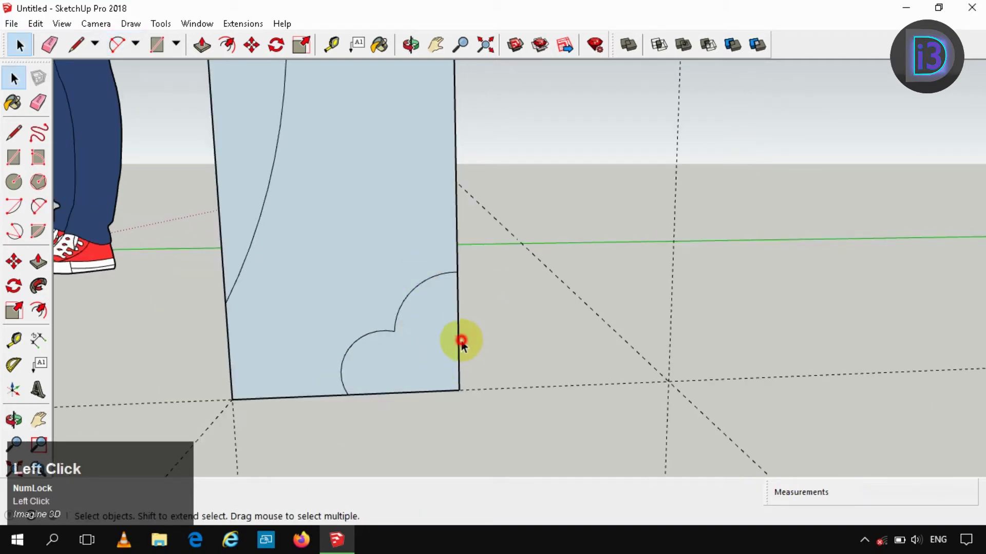
shift+click(456, 359)
click(457, 359)
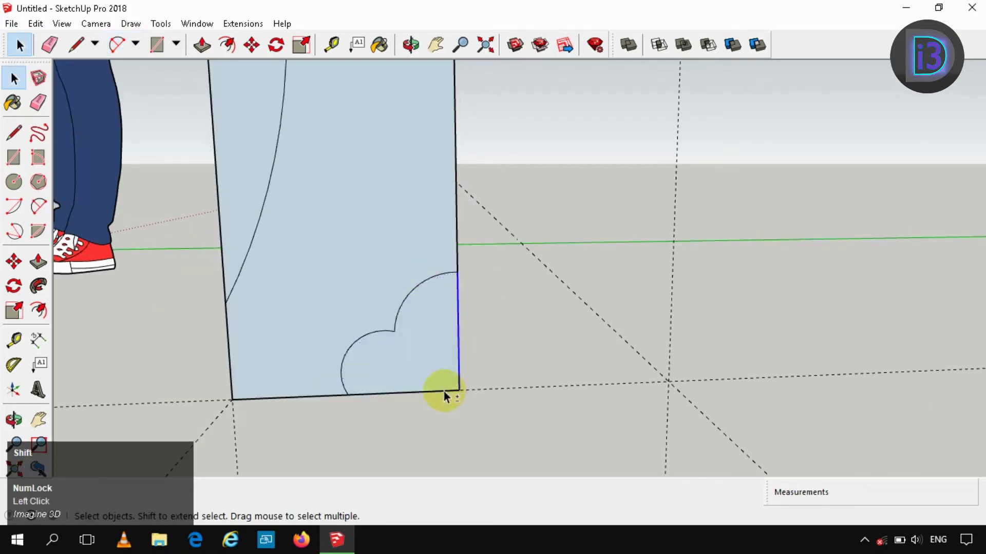
key(Delete)
scroll(380, 276, down, 2)
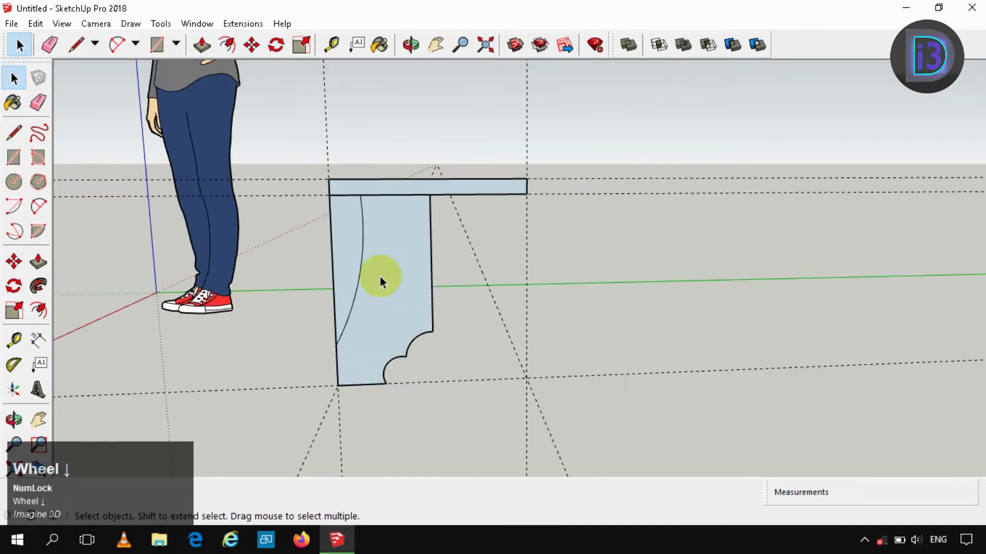
Delete the leg half's top edge and copy the leg half face to the right
shift+click(340, 196)
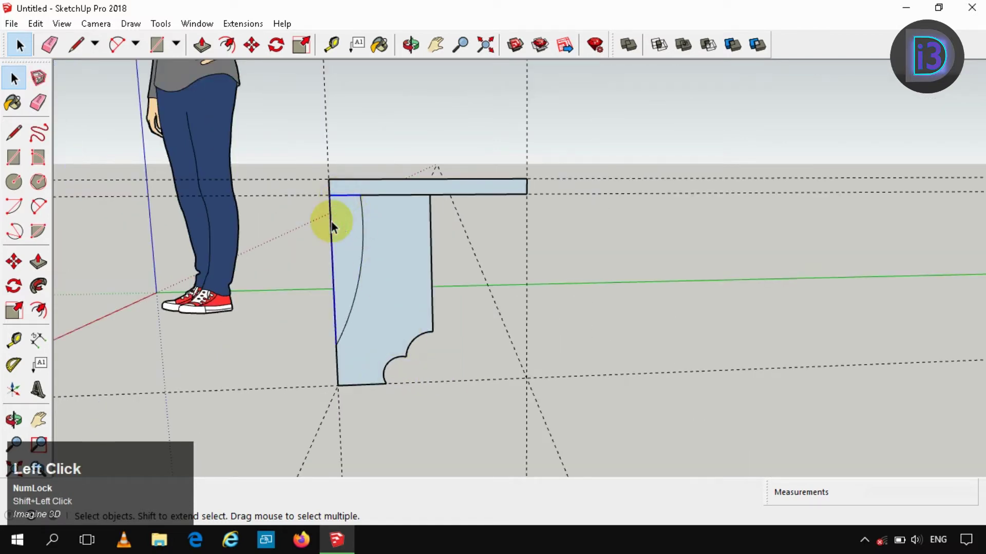
key(Delete)
click(386, 248)
scroll(386, 248, down, 1)
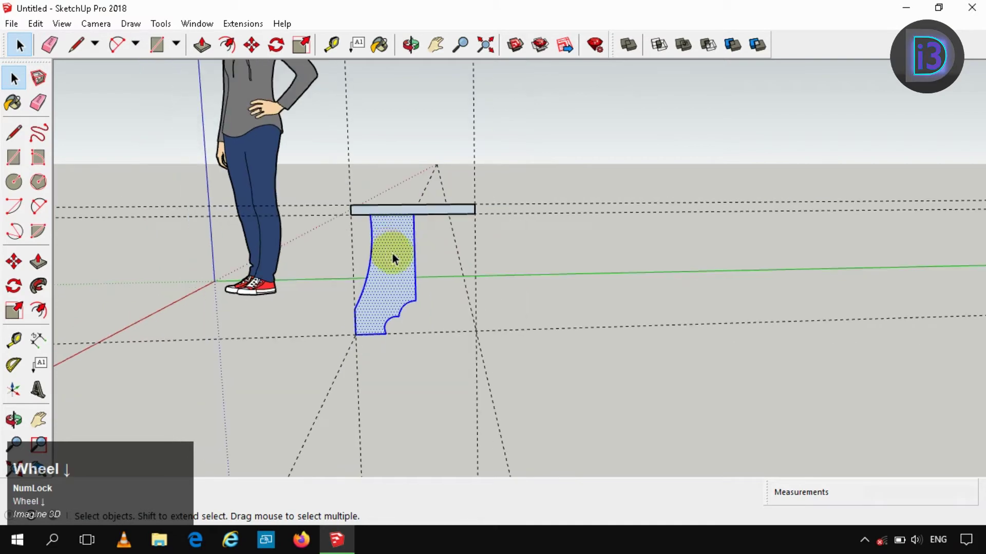
key(m)
ctrl+click(415, 244)
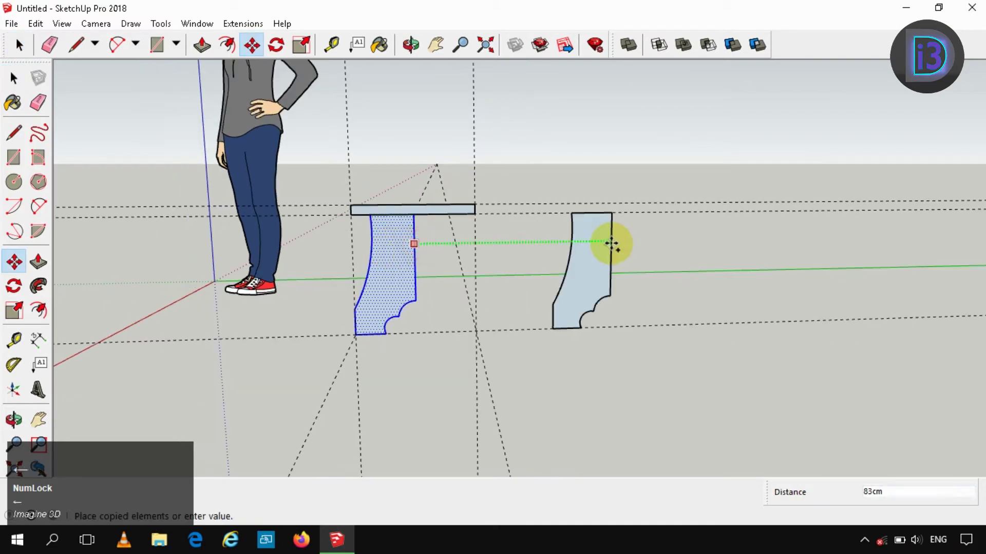
click(611, 243)
Mirror the copied leg half with a scale of -1
key(s)
drag(611, 273, 487, 289)
text(-1)
key(Return)
key(space)
scroll(519, 251, up, 2)
Move the mirrored half against the original and erase the seam between them
key(m)
click(480, 195)
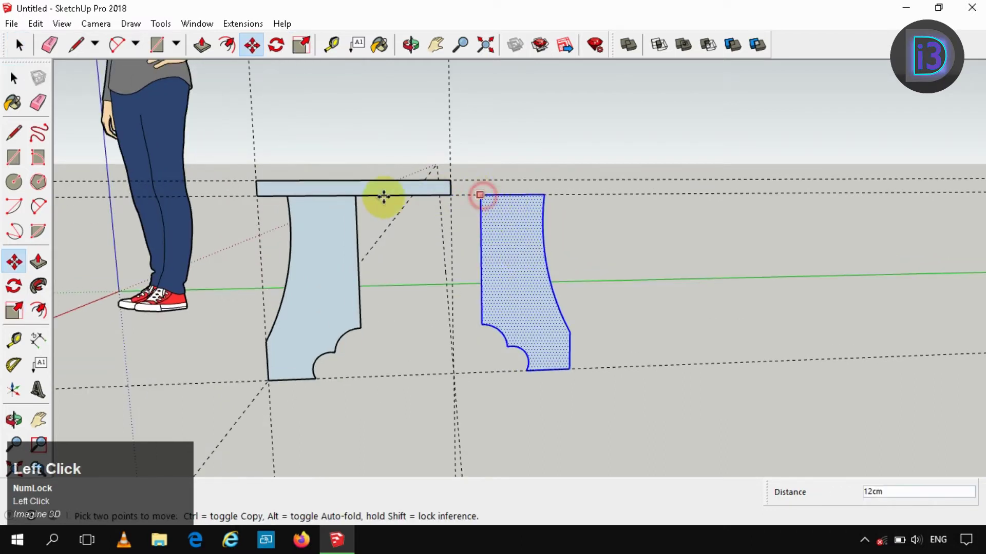
key(space)
key(e)
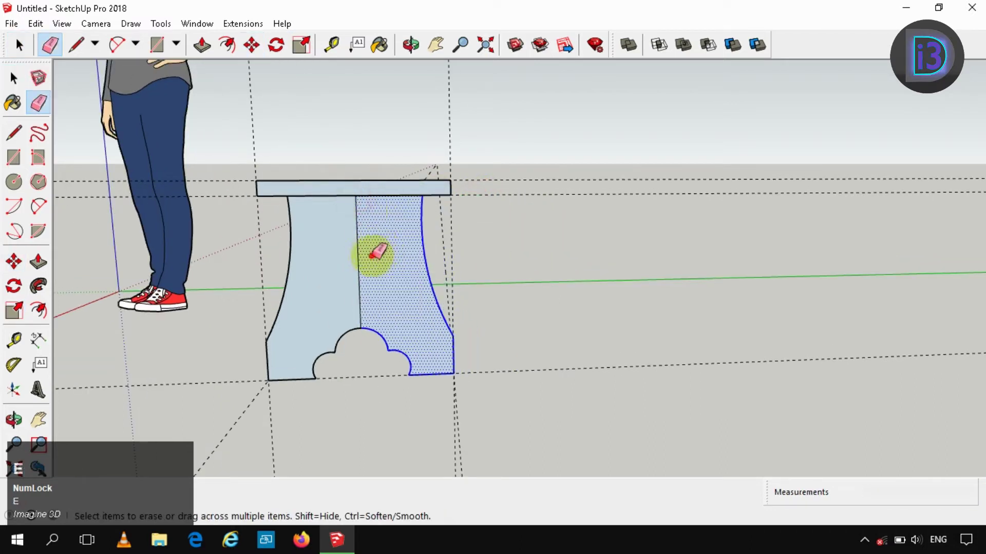
drag(374, 253, 348, 253)
key(space)
Make the merged leg face a group
click(362, 277)
right_click(362, 277)
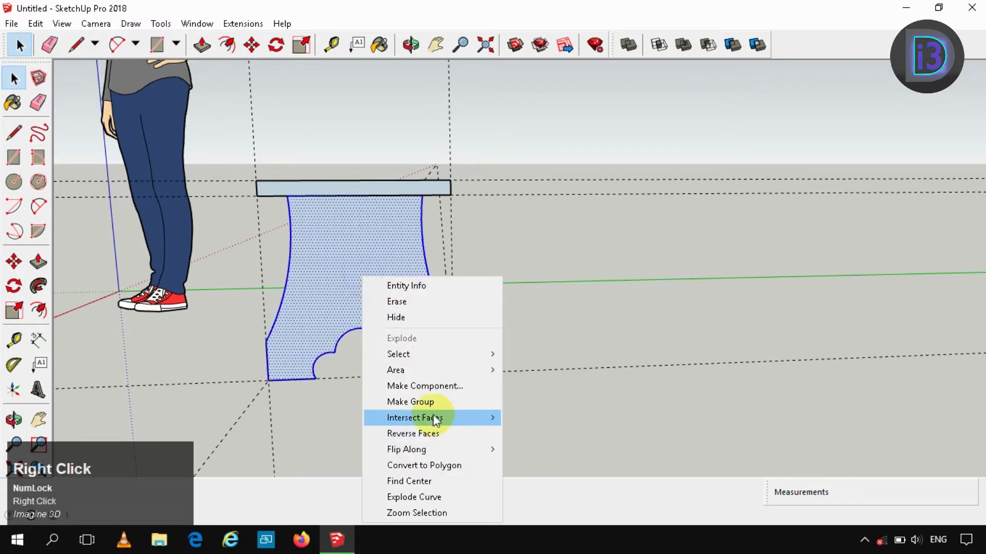
click(424, 400)
click(551, 285)
Place a vertical guide at the leg's centre
key(t)
click(450, 114)
click(354, 196)
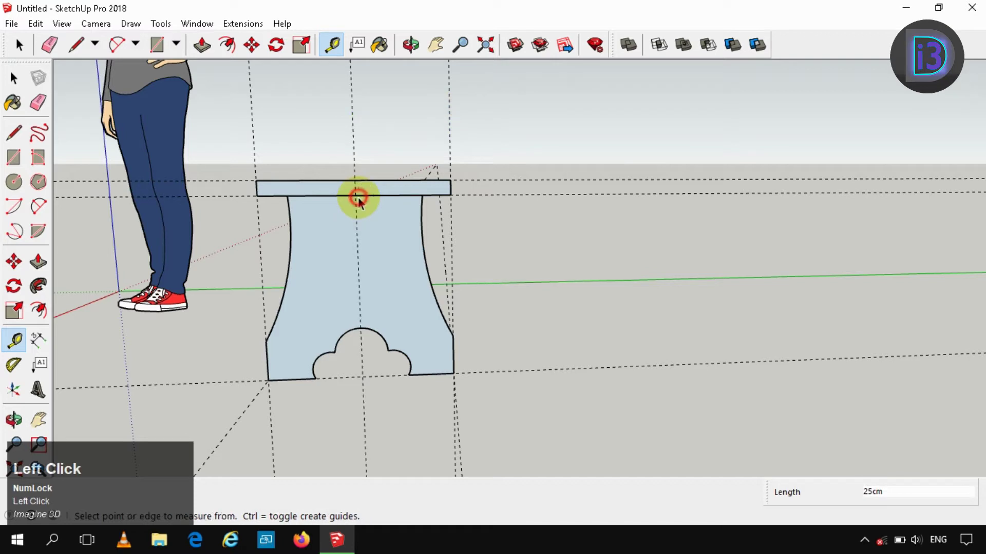
key(space)
Add a guide down from the seat top and a horizontal guide 7 cm above the notch
key(t)
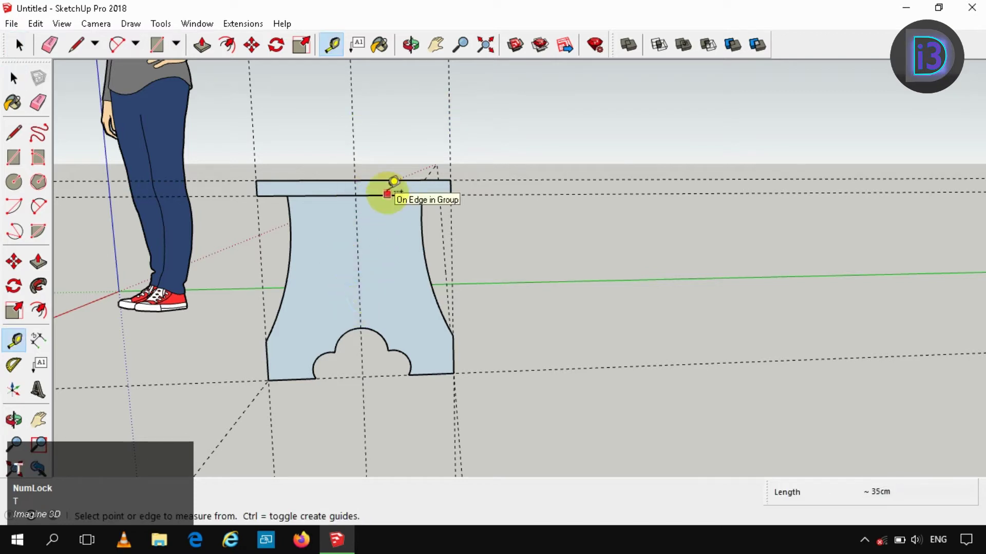
click(387, 195)
click(375, 292)
scroll(375, 292, up, 3)
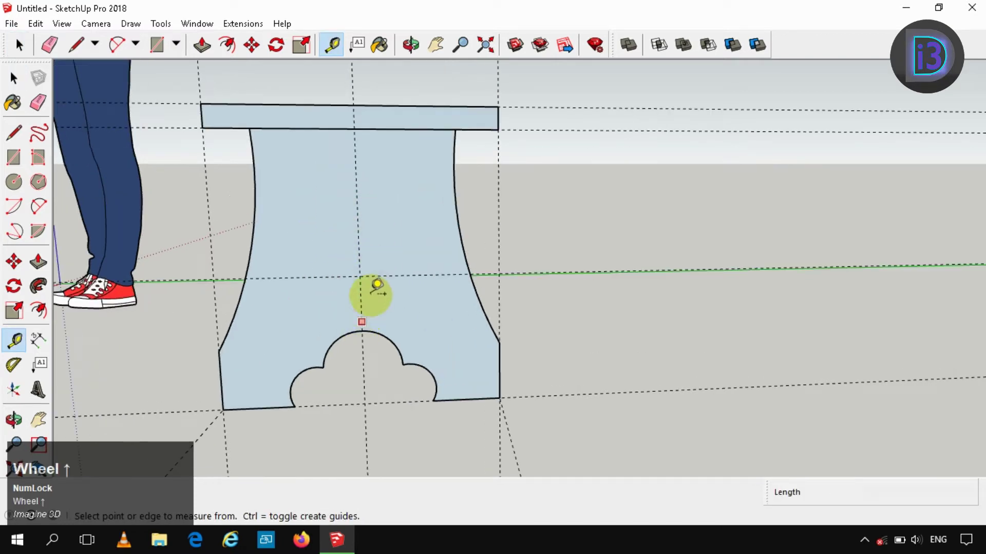
click(378, 276)
click(379, 313)
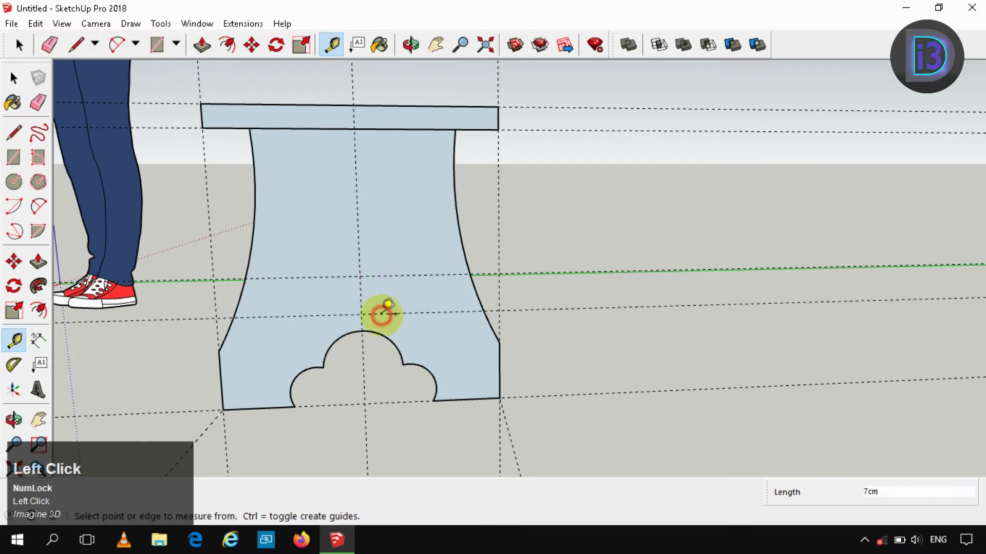
key(space)
scroll(366, 301, up, 2)
Add a guide 2 cm beside the leg's centre guide
key(t)
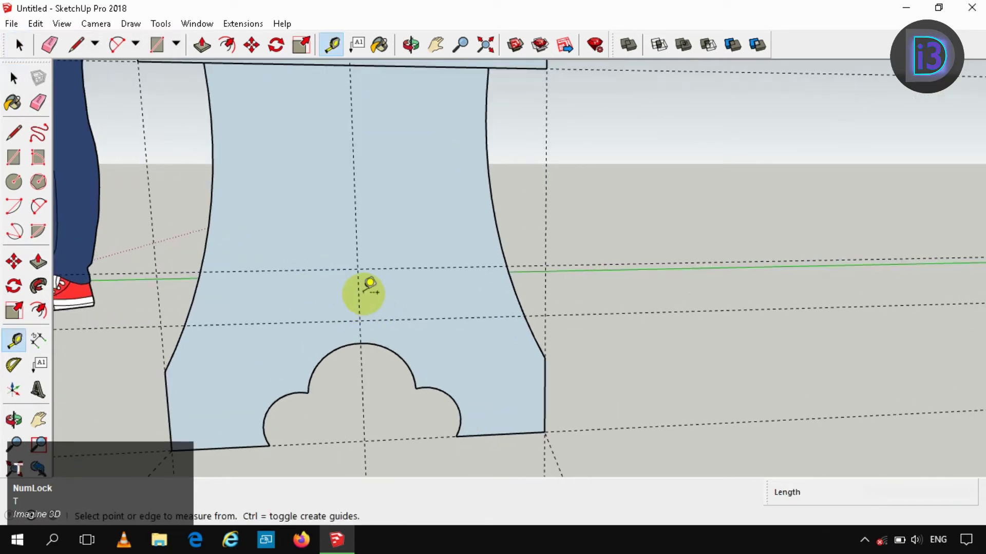
click(358, 287)
click(353, 285)
click(358, 292)
key(space)
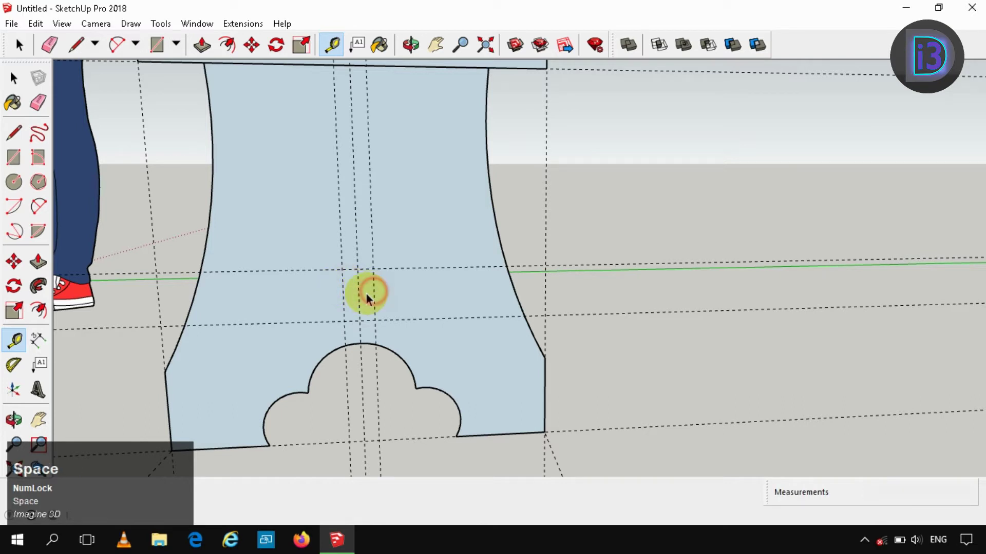
scroll(359, 302, up, 2)
Draw a 7 cm by 4 cm rectangle at the guide intersection, group it, and raise it 16 cm
key(r)
click(339, 325)
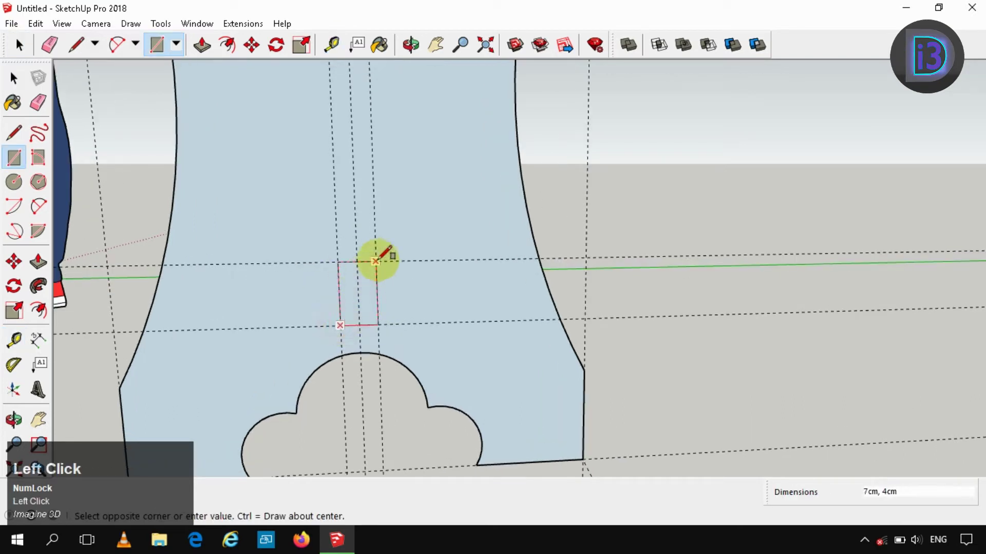
click(376, 262)
key(space)
right_click(369, 284)
click(426, 415)
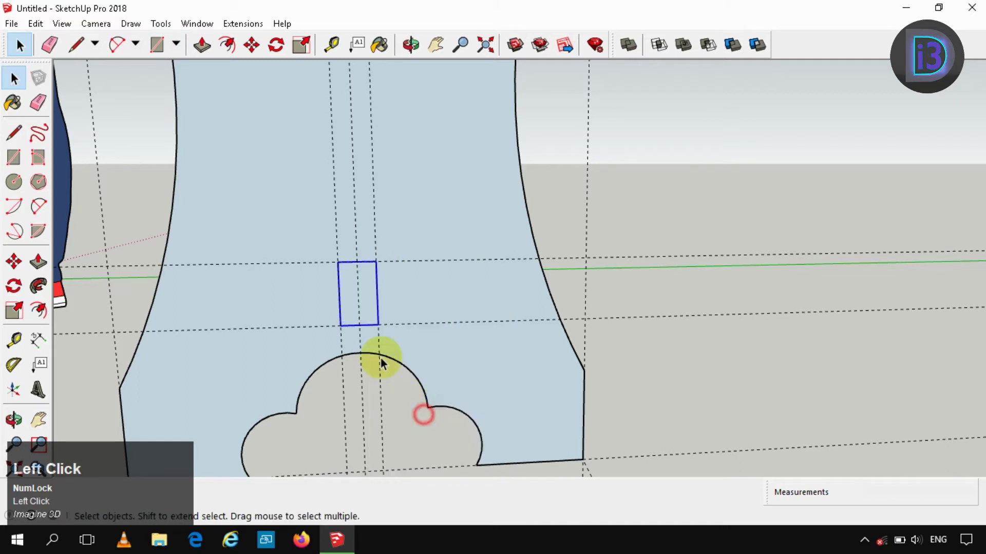
scroll(365, 302, down, 3)
key(m)
drag(370, 314, 370, 228)
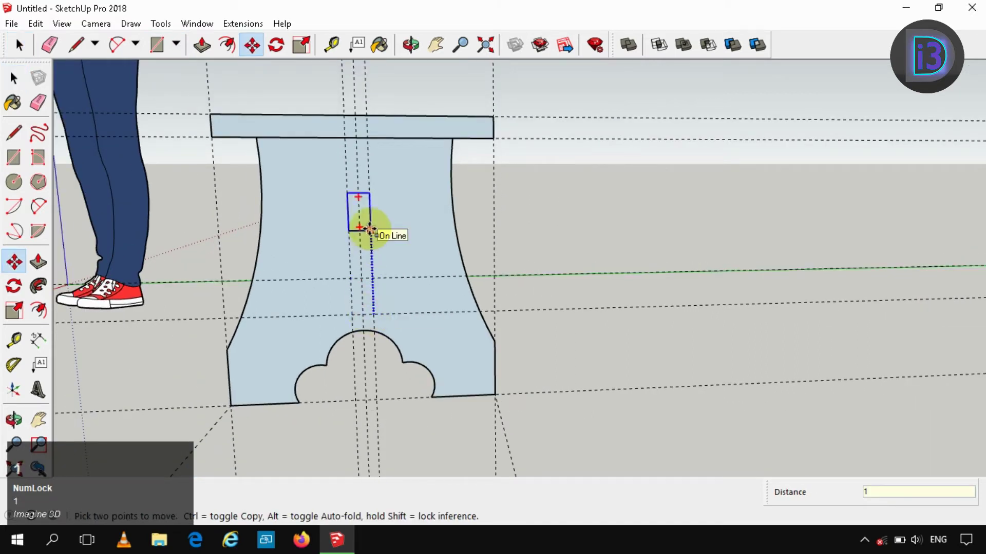
Make a thin copy of the seat top slab, offset 5m from its corner
key(space)
scroll(369, 230, down, 5)
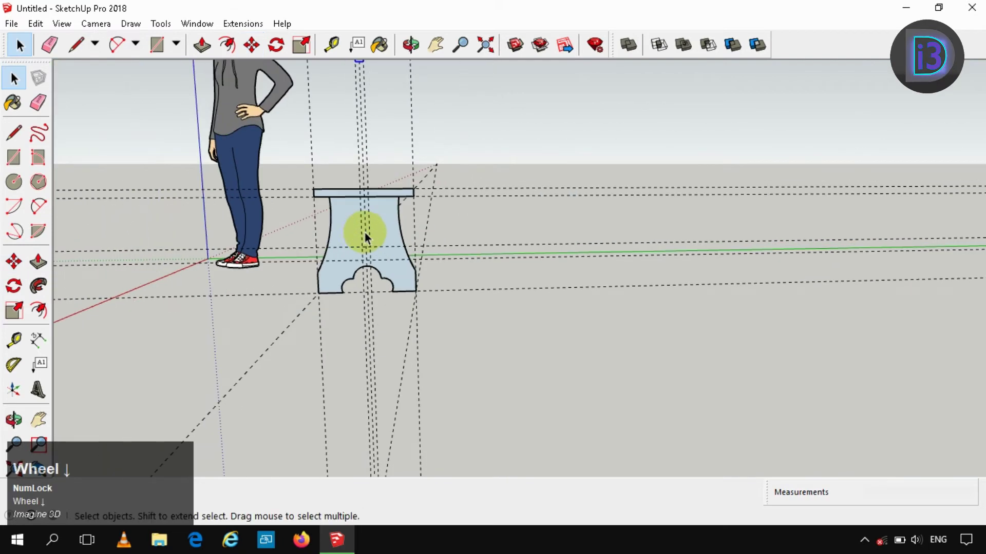
scroll(319, 198, up, 4)
click(306, 175)
scroll(298, 175, up, 4)
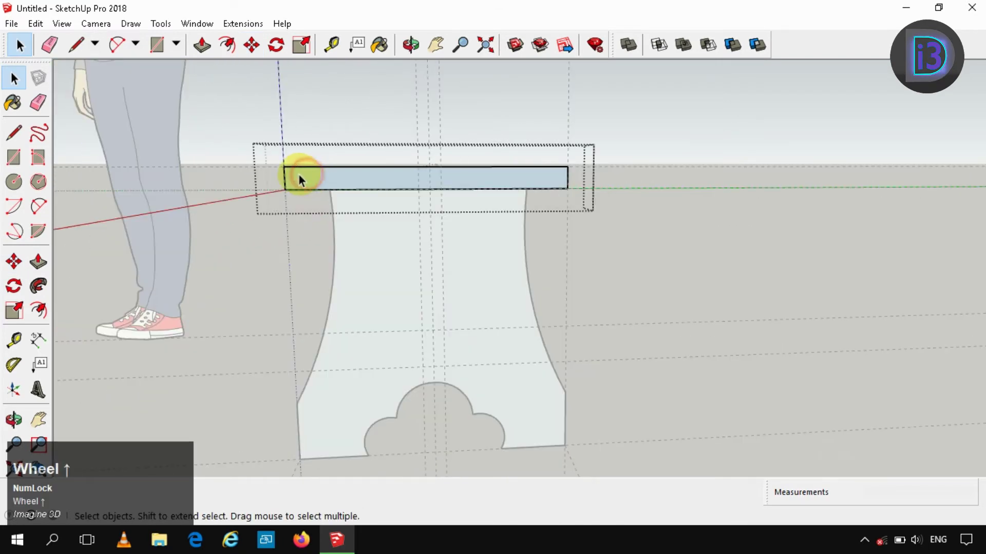
click(277, 177)
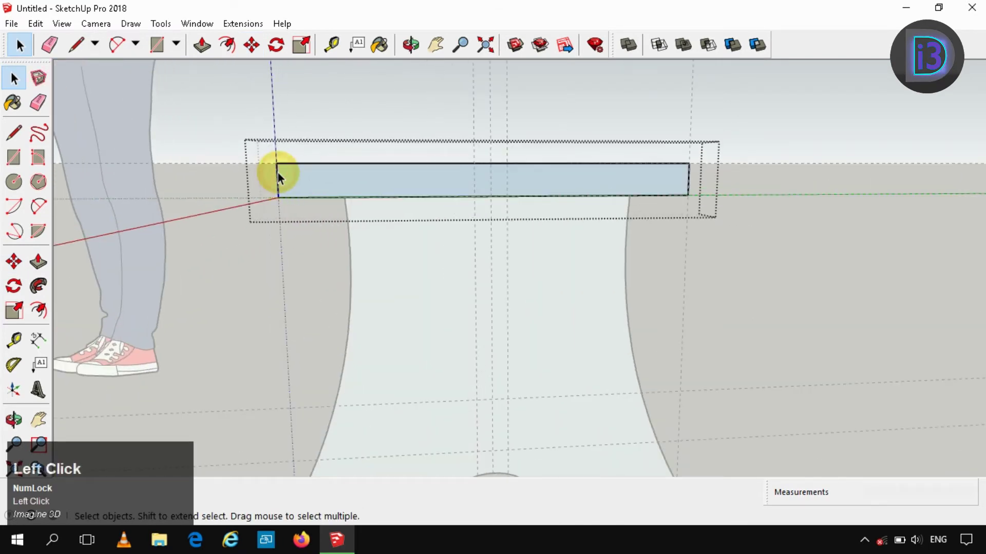
scroll(276, 165, up, 1)
key(m)
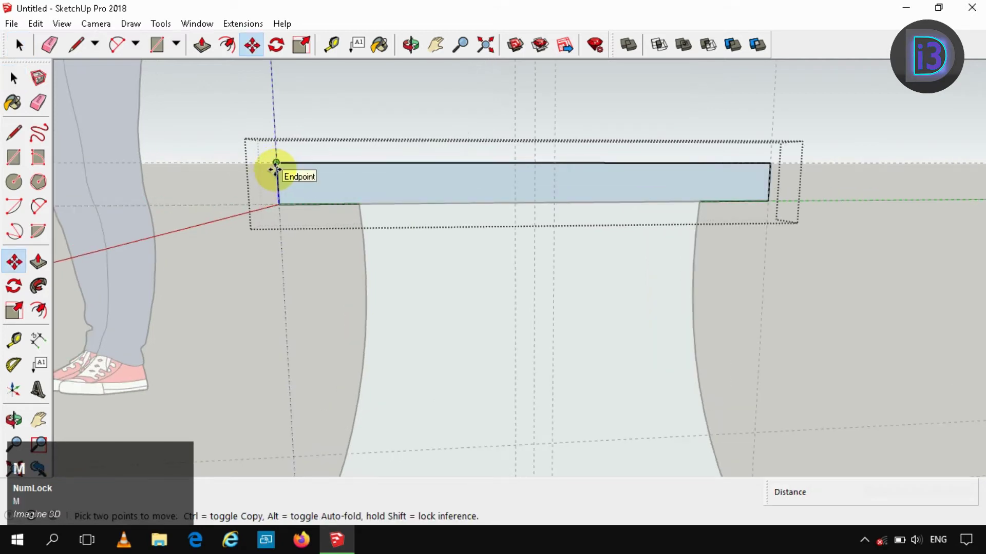
ctrl+click(276, 163)
text(5m)
key(Return)
Copy the thin piece to the seat's far end with /4 for four evenly spaced divisions
key(space)
scroll(277, 190, up, 3)
click(286, 174)
scroll(285, 172, down, 2)
key(m)
key(ctrl)
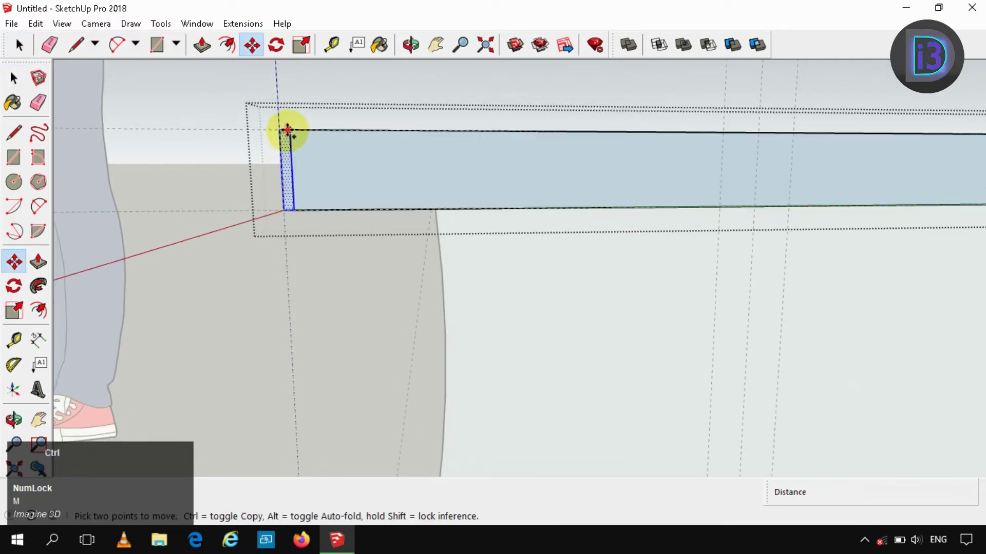
click(287, 130)
scroll(287, 130, down, 3)
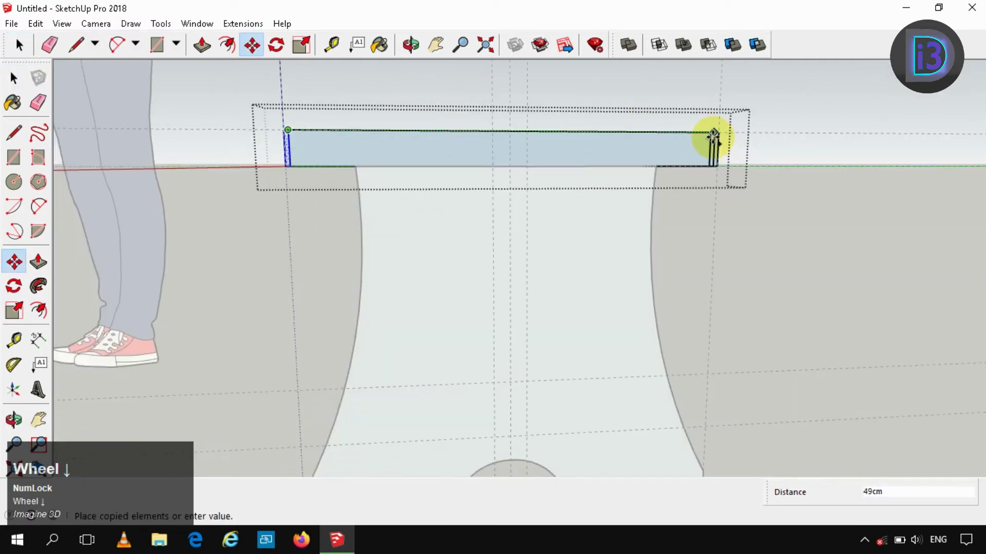
click(715, 135)
text(/4)
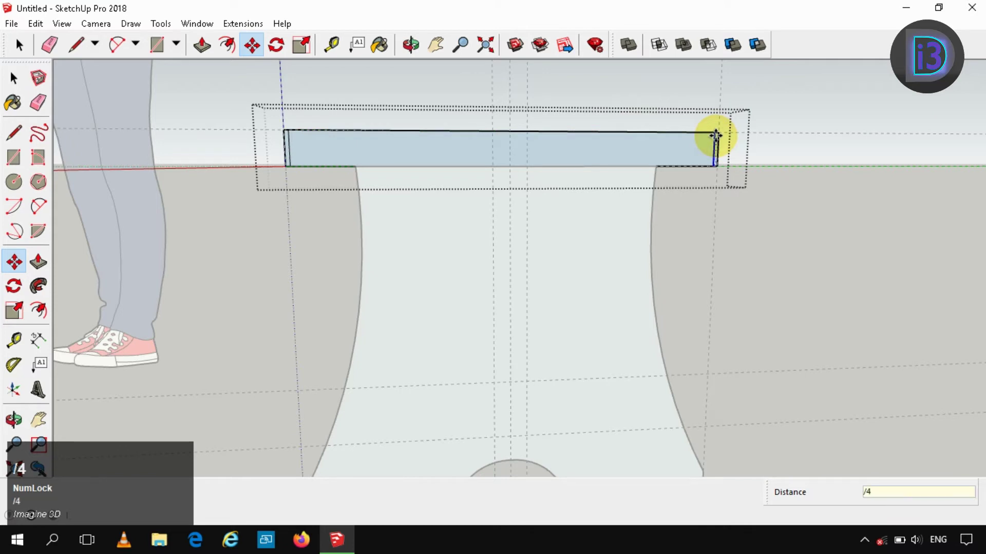
key(Return)
key(space)
scroll(316, 164, up, 1)
Select the four plank sections along the seat top
scroll(316, 164, up, 2)
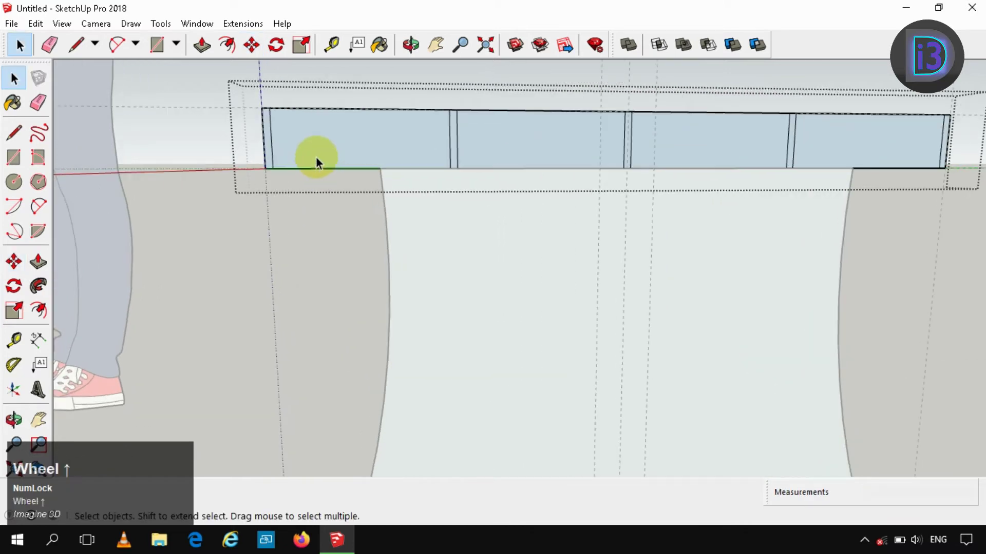
shift+middle_drag(435, 169, 275, 181)
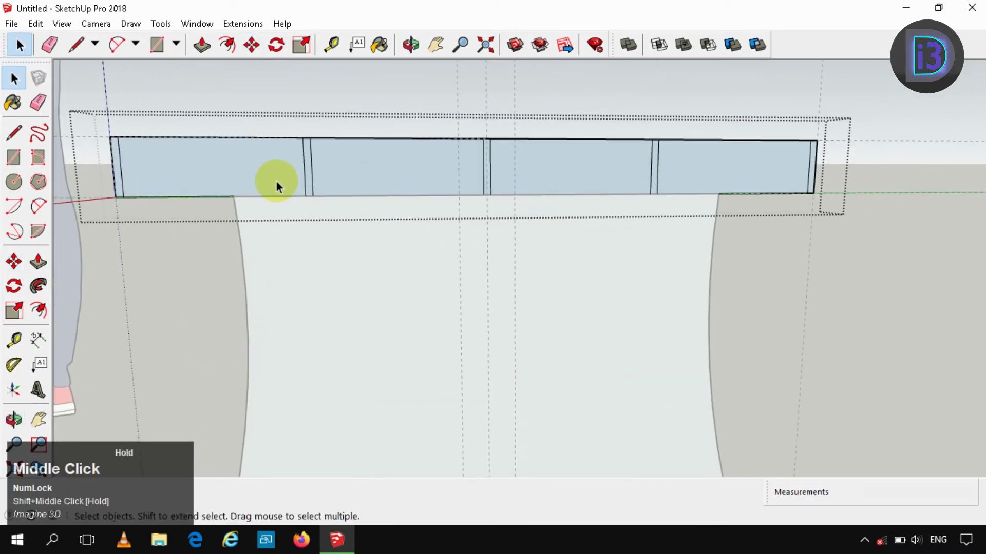
click(264, 164)
shift+click(396, 176)
shift+click(546, 159)
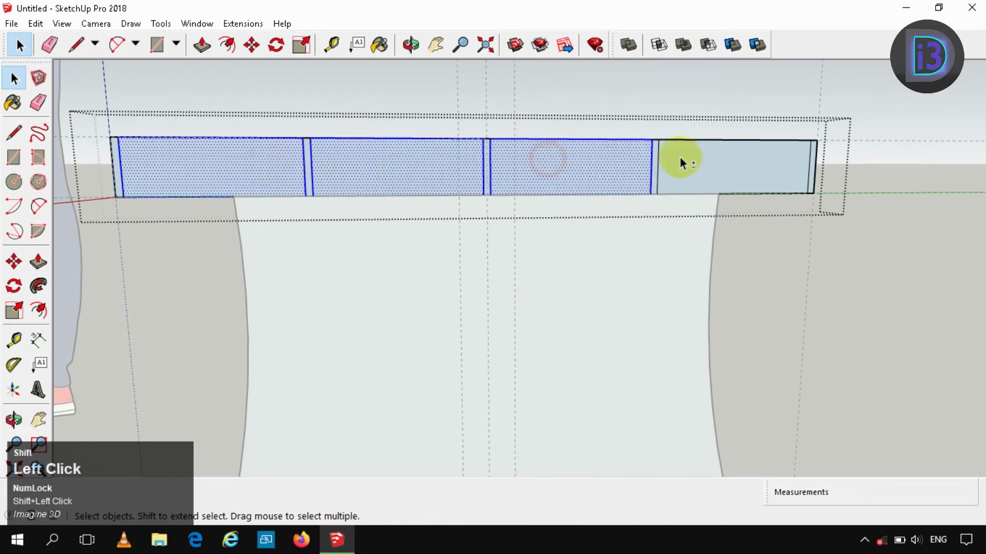
shift+click(717, 158)
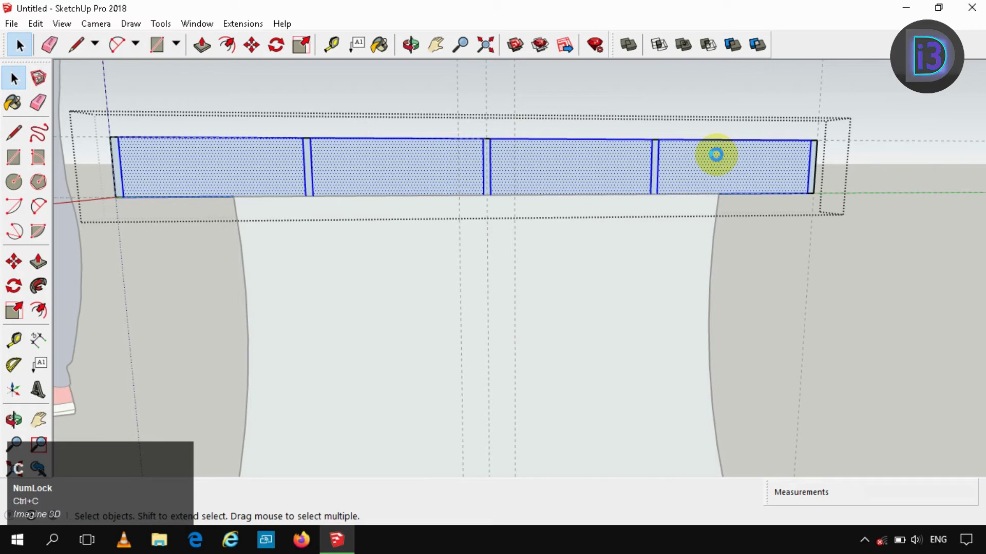
scroll(504, 247, down, 4)
click(739, 131)
Delete the solid seat slab, paste the four planks in place and group them
click(635, 216)
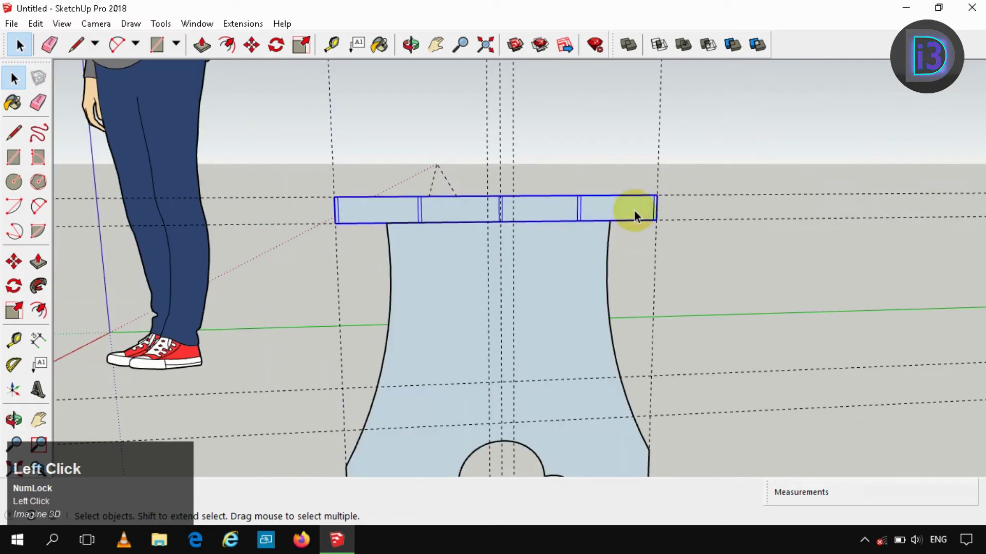
key(Delete)
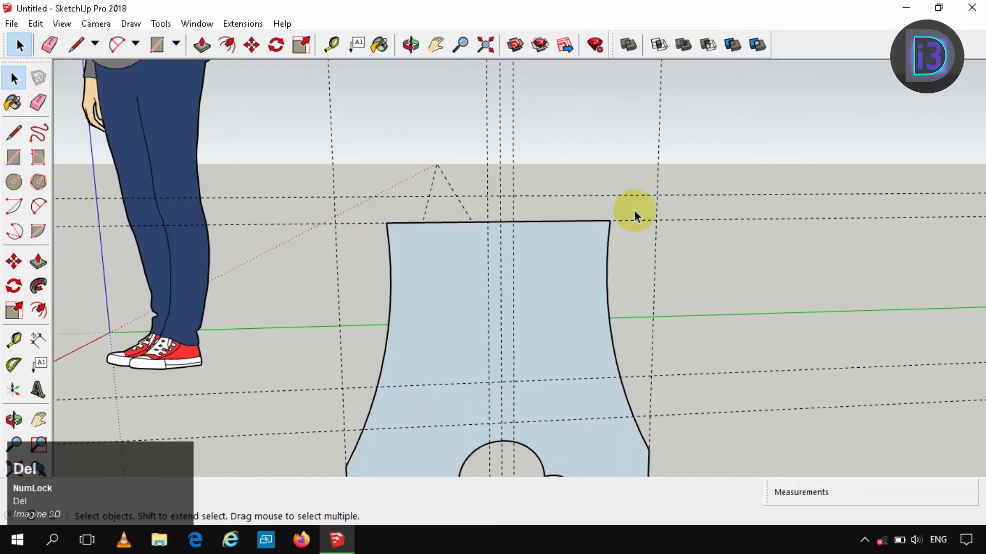
click(35, 24)
click(77, 123)
scroll(370, 216, up, 2)
right_click(369, 212)
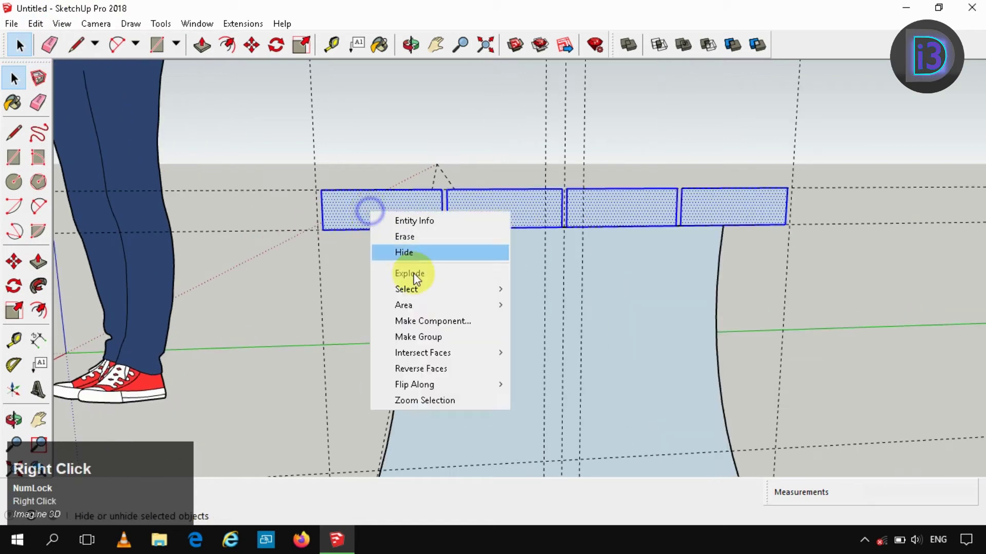
click(411, 336)
scroll(395, 204, down, 3)
click(684, 163)
middle_drag(616, 216, 362, 223)
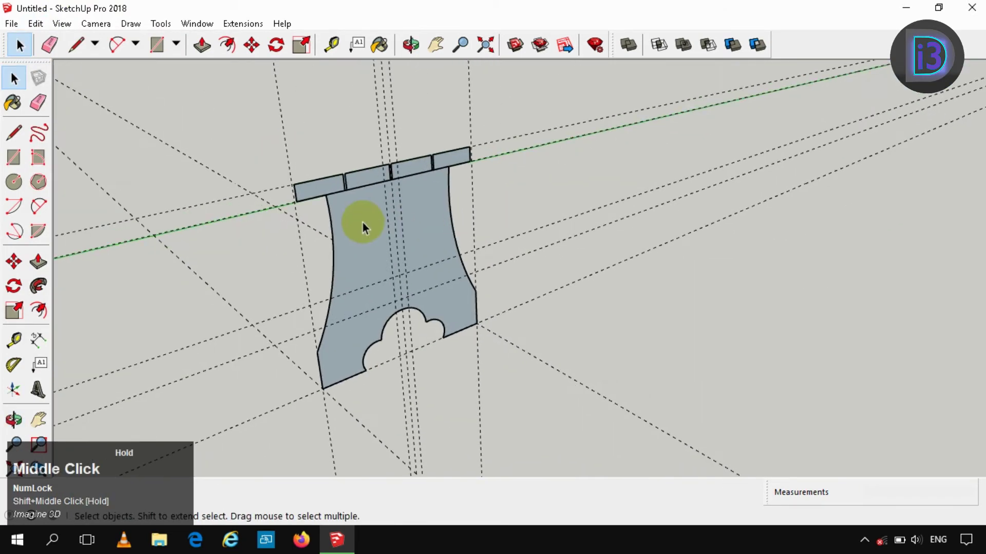
Inside the leg group, push/pull the scalloped panel face 4cm thick, then exit the group
scroll(389, 285, up, 2)
shift+middle_drag(389, 285, 324, 184)
double_click(324, 183)
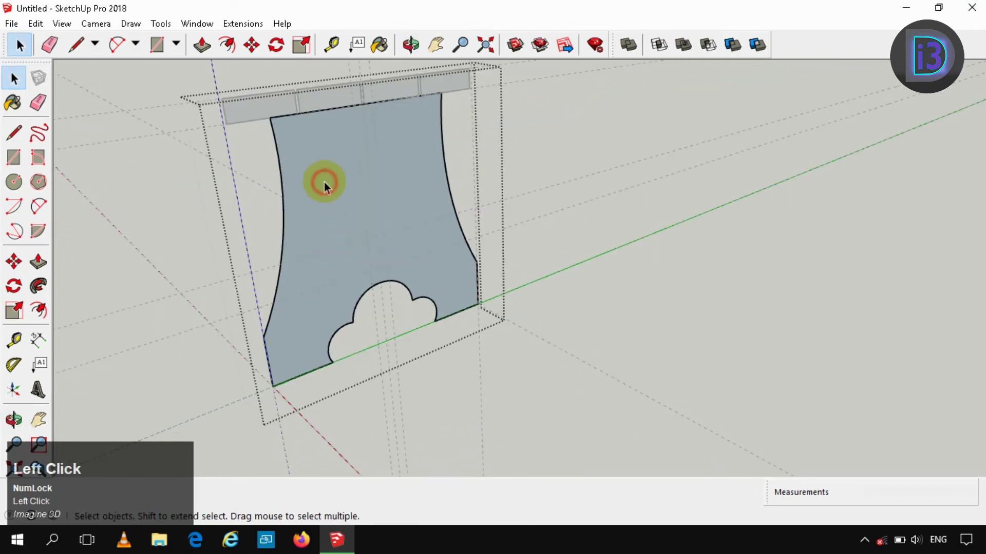
scroll(331, 177, down, 1)
key(p)
click(324, 209)
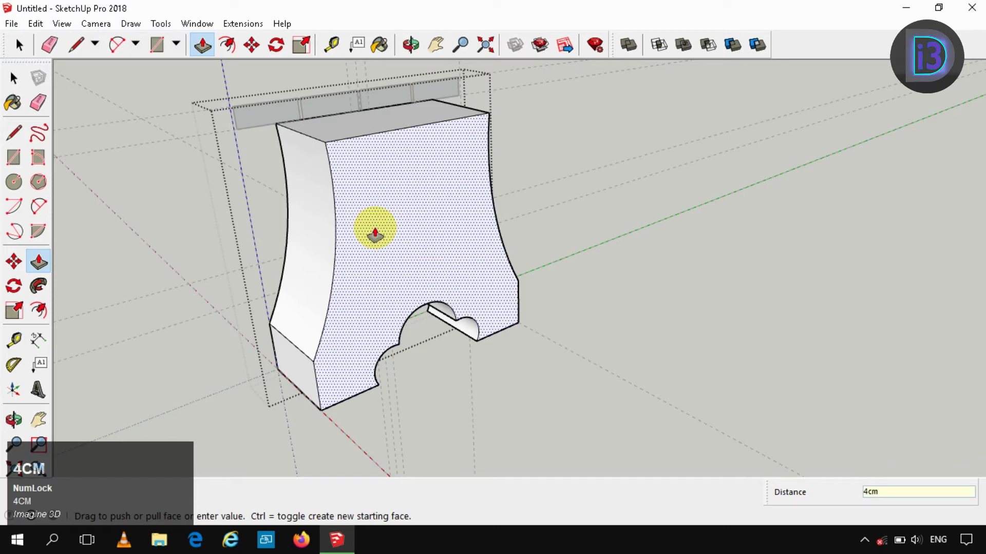
key(Return)
key(space)
click(586, 112)
middle_drag(585, 112, 347, 282)
Inside the seat group, push/pull the first plank 2 m along the bench
scroll(297, 181, down, 2)
double_click(276, 163)
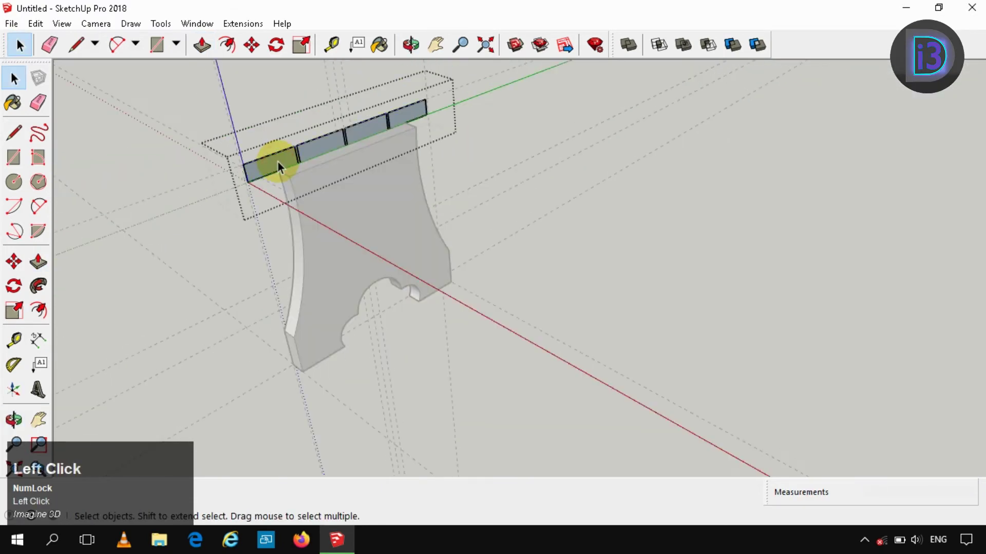
key(p)
click(275, 165)
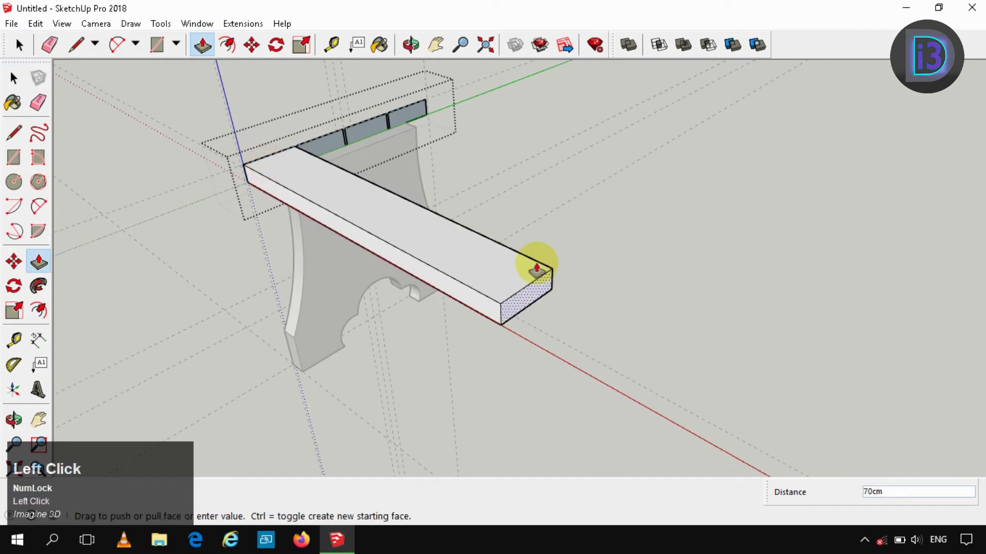
text(2)
key(Return)
click(283, 167)
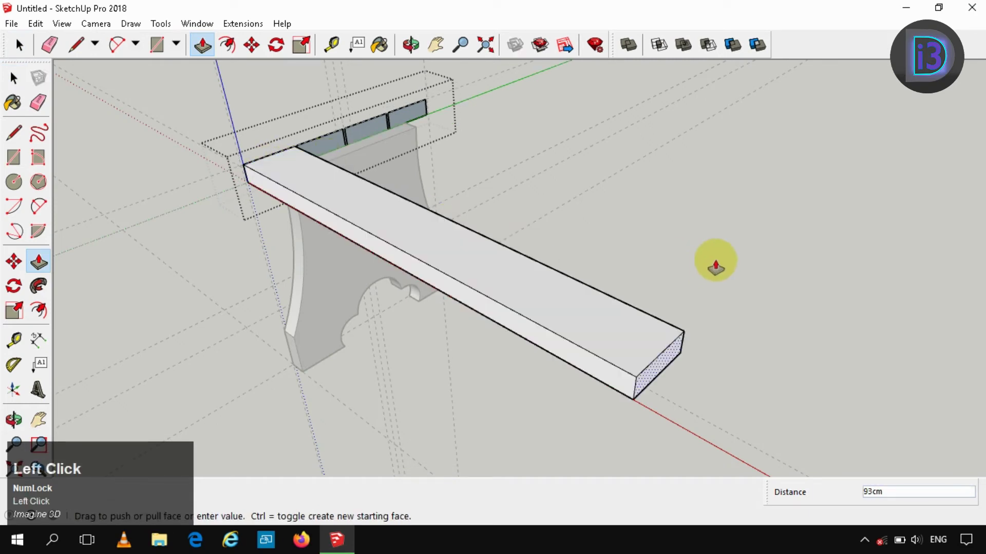
key(Return)
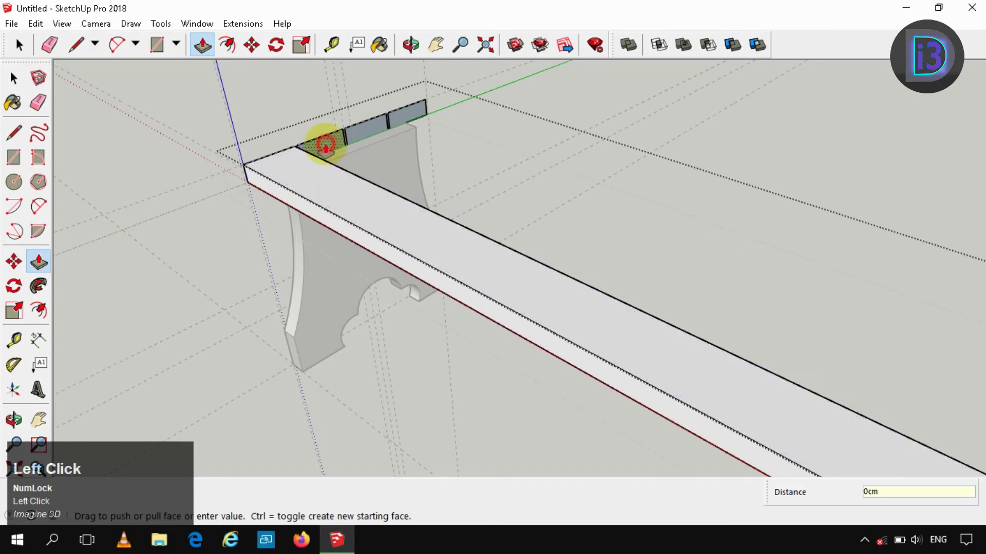
Extend the other three planks by the same 2 m and exit the seat group
double_click(325, 145)
double_click(365, 128)
double_click(403, 114)
key(space)
scroll(352, 170, down, 2)
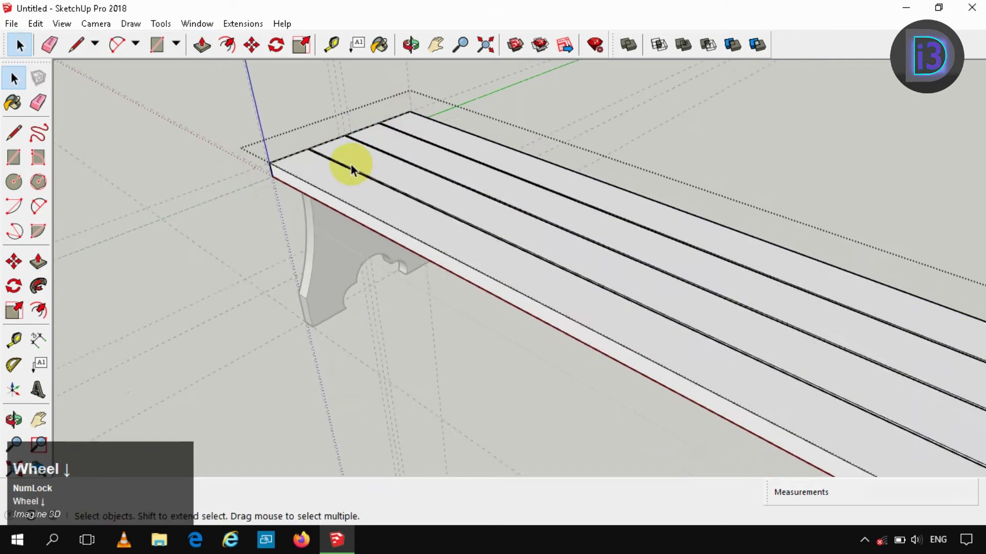
scroll(352, 169, down, 2)
click(731, 156)
middle_drag(731, 156, 318, 268)
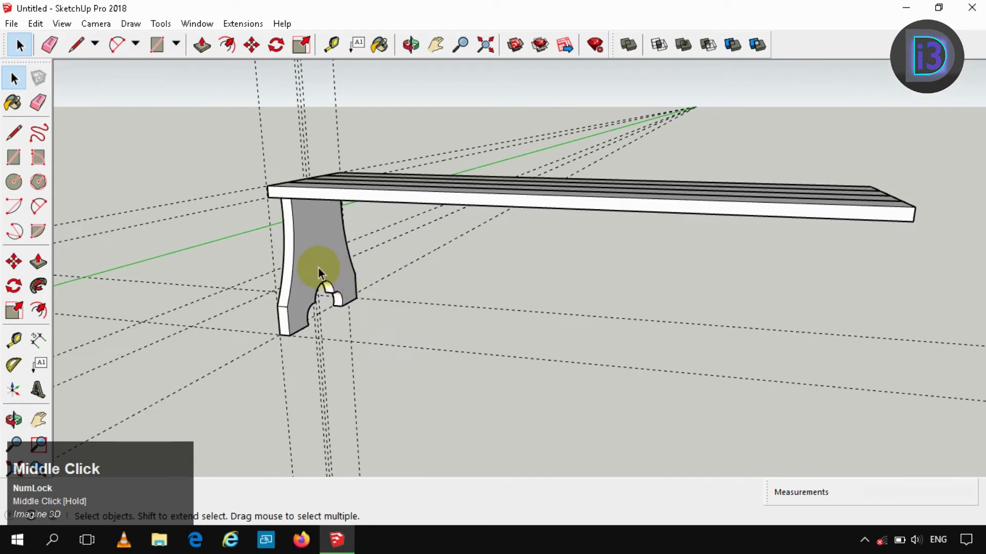
Move the bench leg 0.2 along the red axis to inset it from the seat end
click(318, 269)
scroll(309, 315, down, 2)
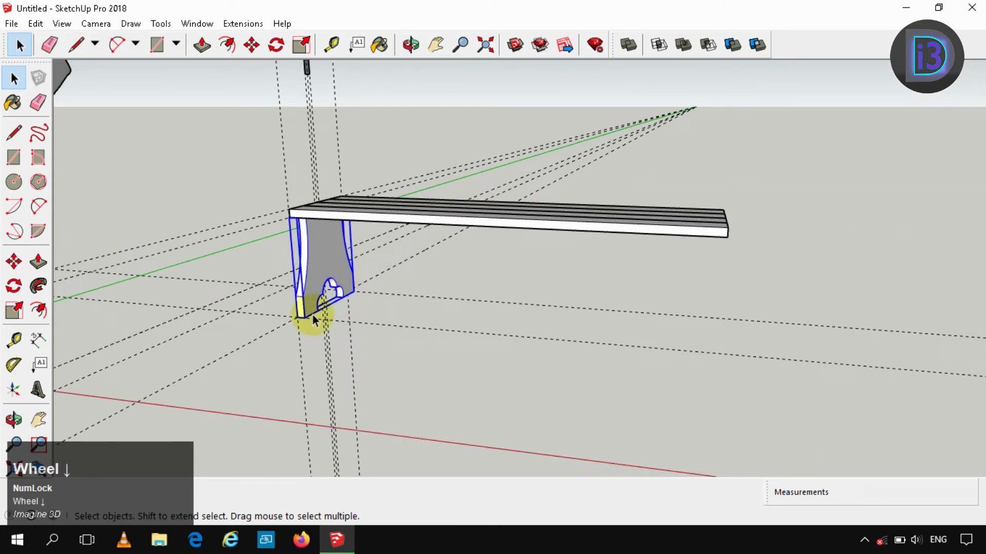
scroll(310, 316, up, 3)
key(m)
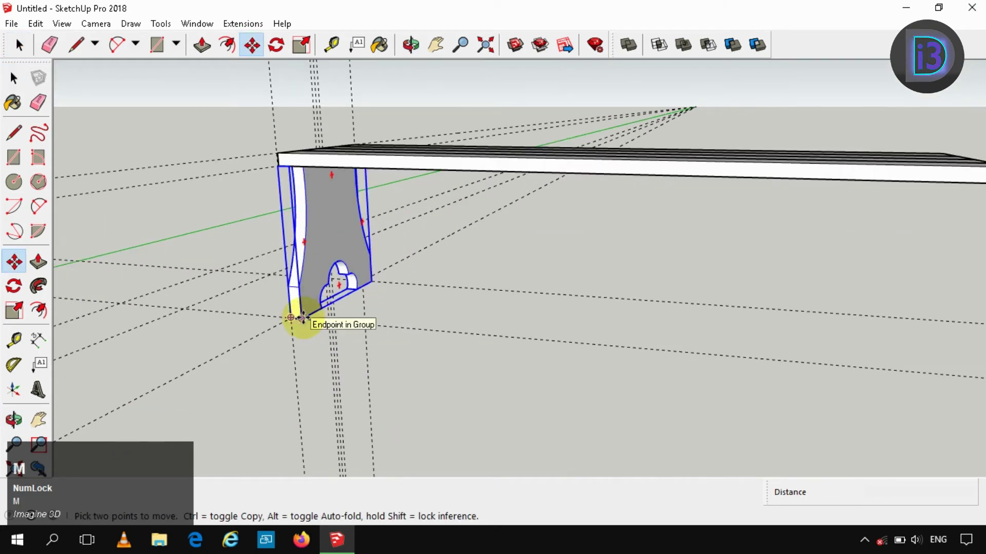
click(303, 318)
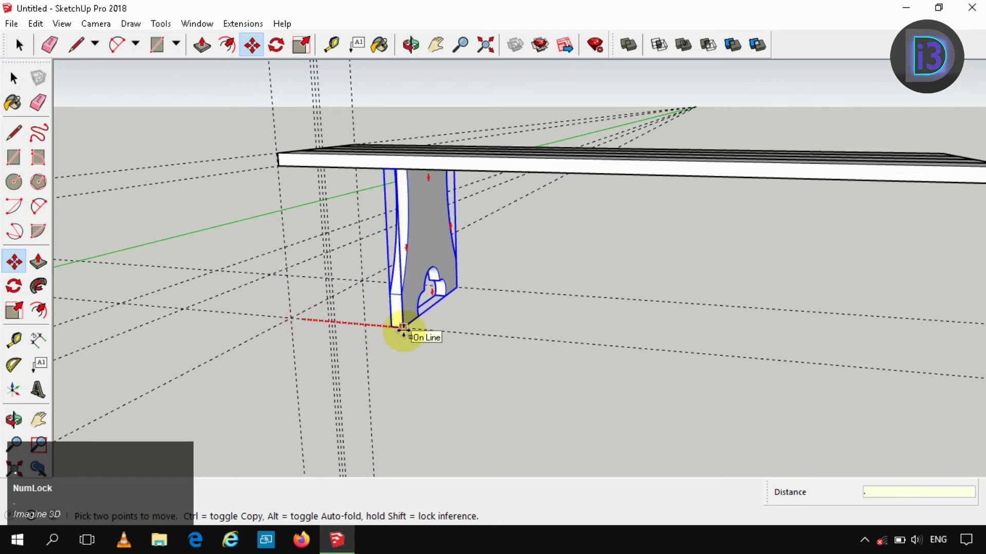
key(Return)
key(space)
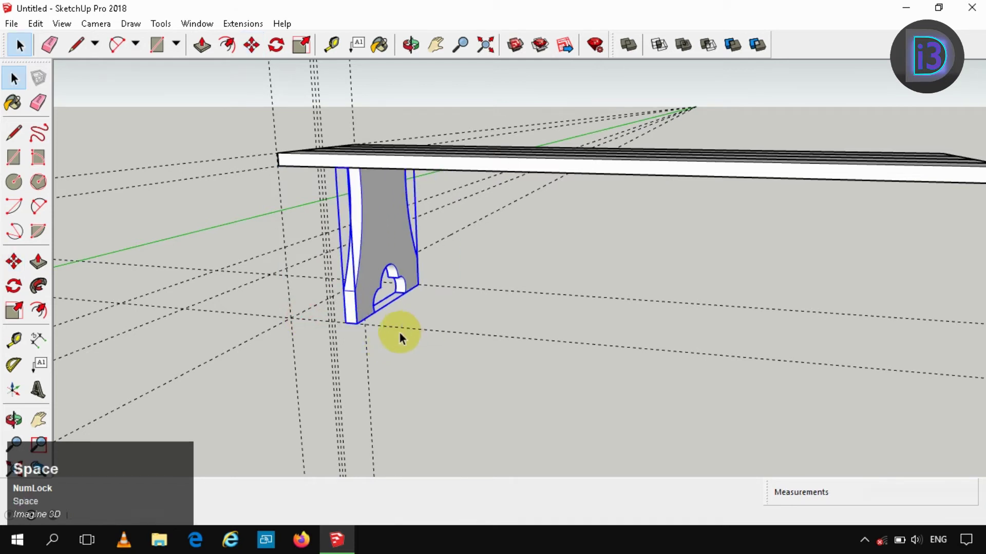
Copy the leg to the far end of the bench
scroll(399, 332, down, 1)
key(m)
ctrl+click(361, 322)
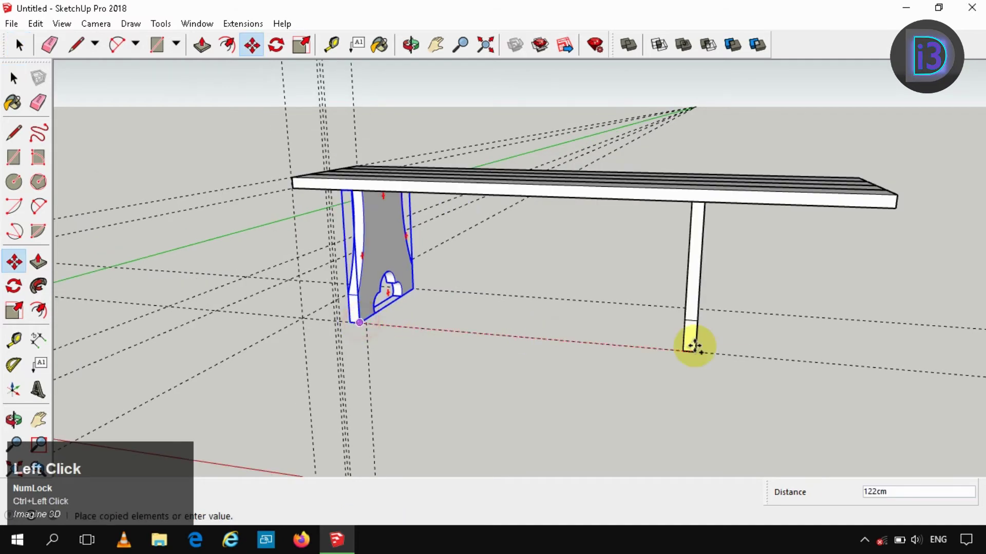
click(896, 208)
Shift the copied leg 0.2 inward along the bench length
click(853, 390)
key(Right)
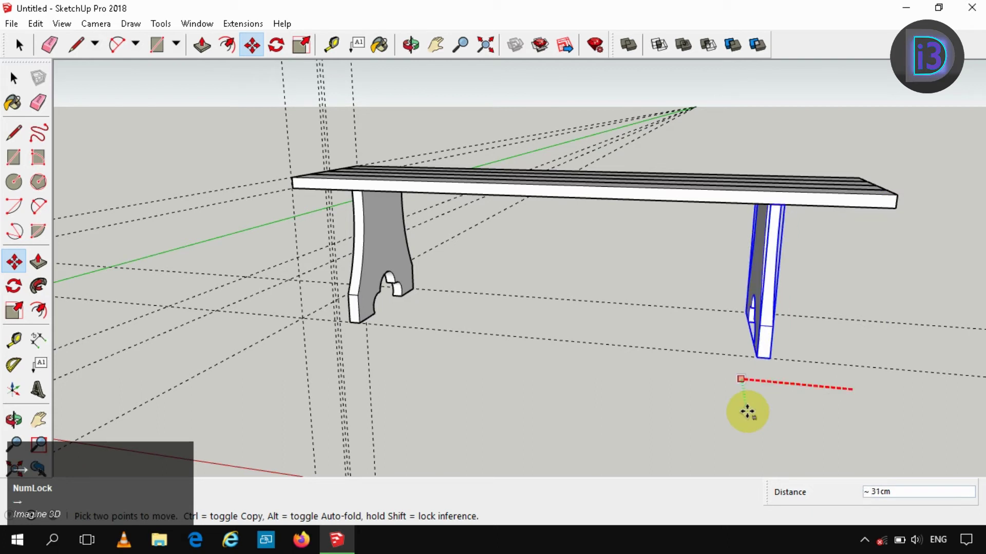
key(Return)
key(space)
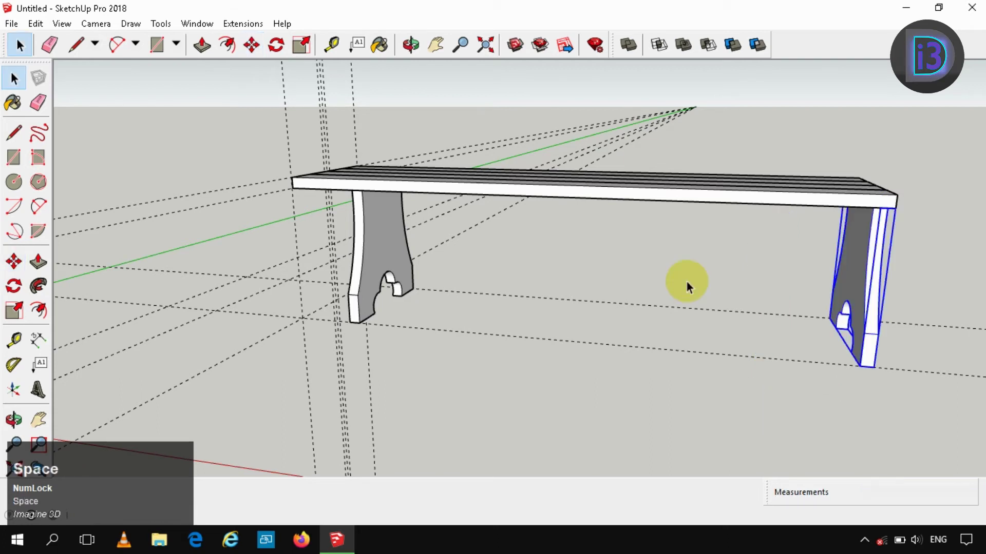
key(ctrl+z)
key(m)
click(840, 393)
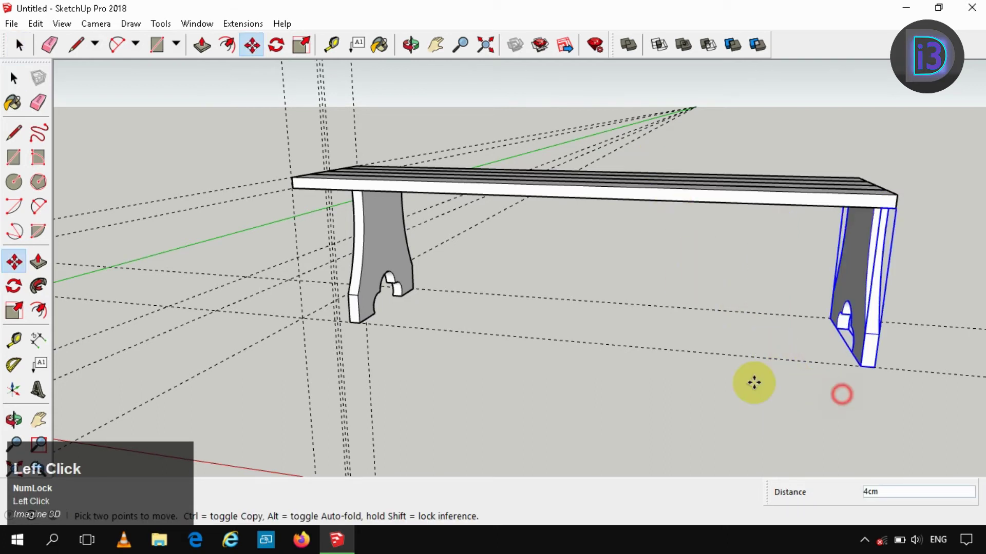
key(Right)
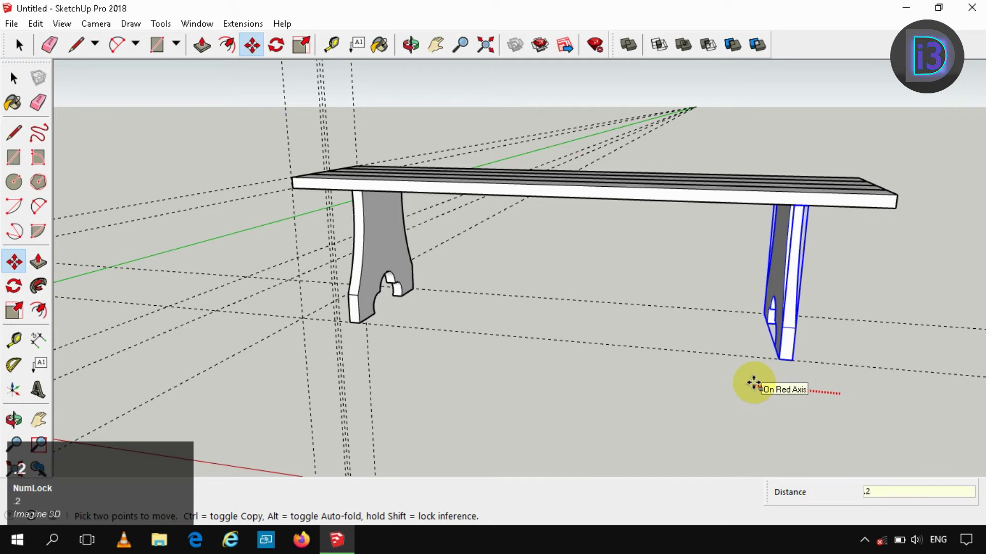
key(Return)
key(space)
scroll(667, 287, down, 2)
Push/pull the small rectangle into a 2 m long box
middle_drag(694, 271, 533, 298)
scroll(541, 229, down, 2)
shift+middle_drag(541, 228, 529, 251)
scroll(495, 216, up, 3)
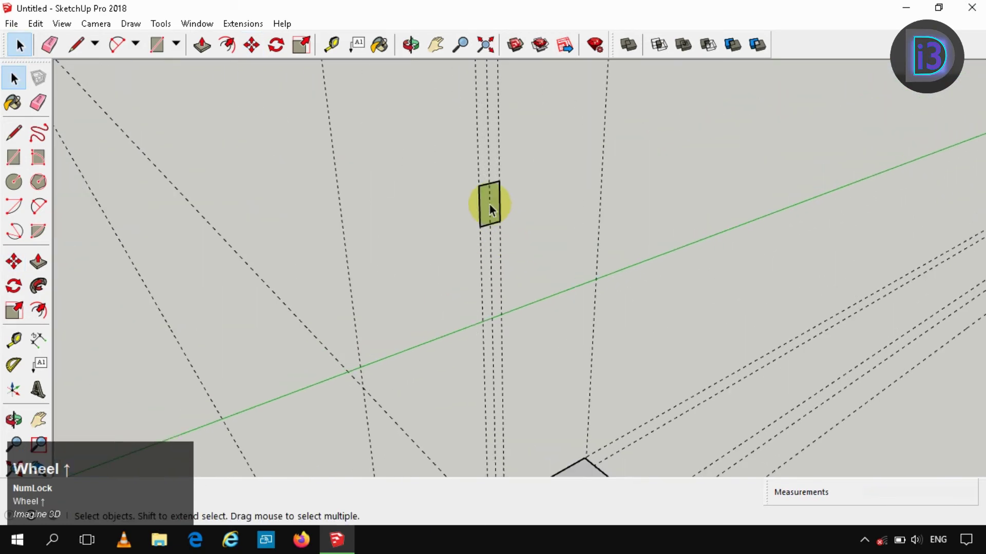
click(485, 197)
key(p)
click(484, 198)
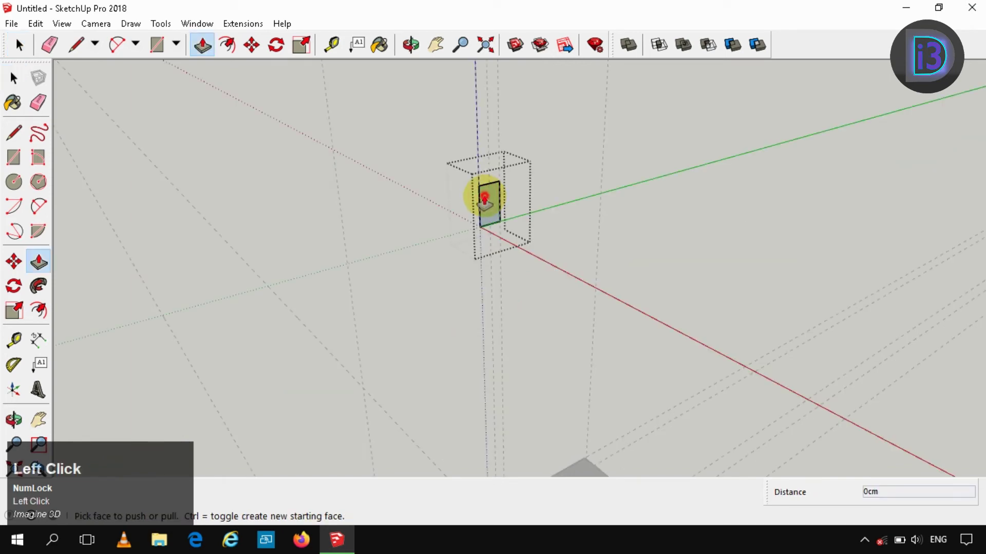
key(Return)
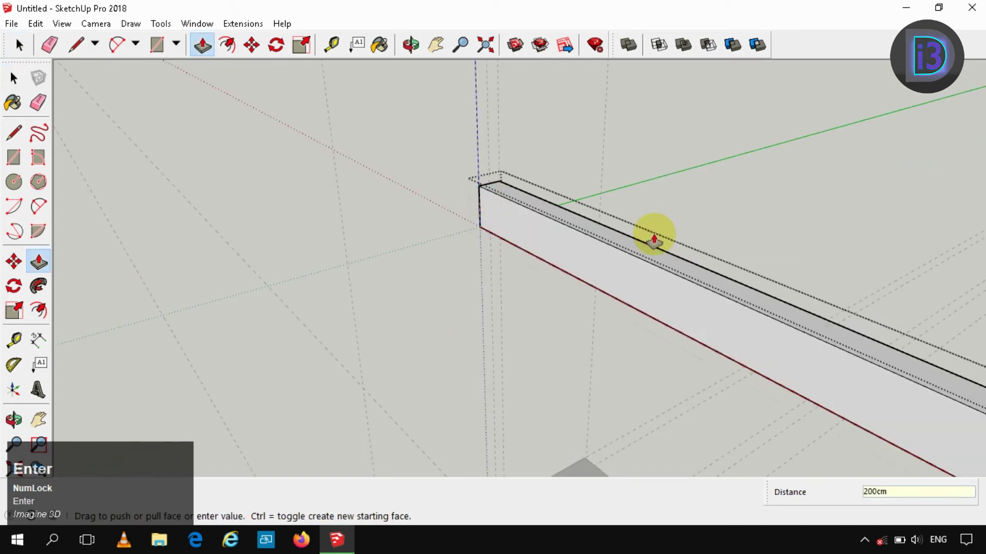
key(space)
Push the box's end face back to line up with the bench leg
scroll(540, 214, down, 5)
shift+middle_drag(541, 216, 651, 215)
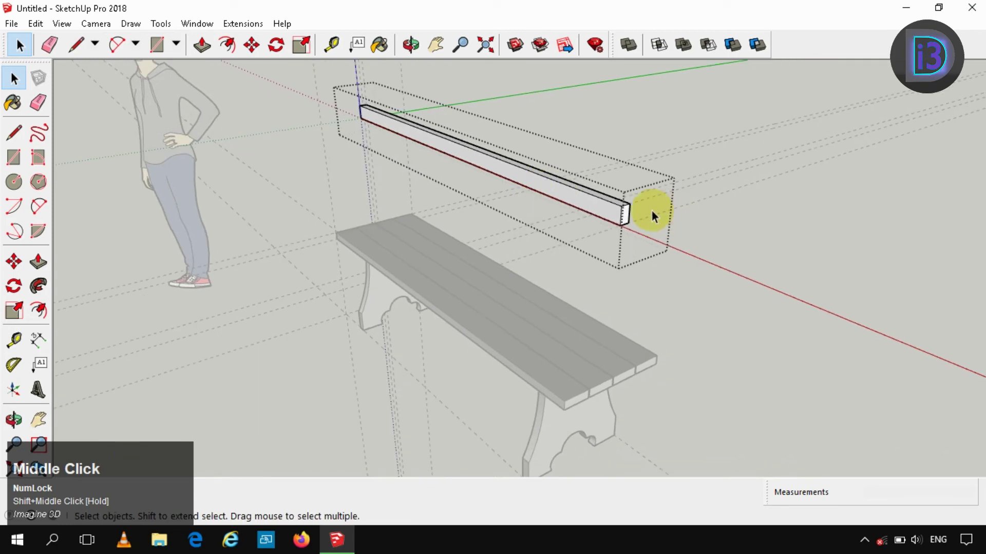
key(p)
click(625, 215)
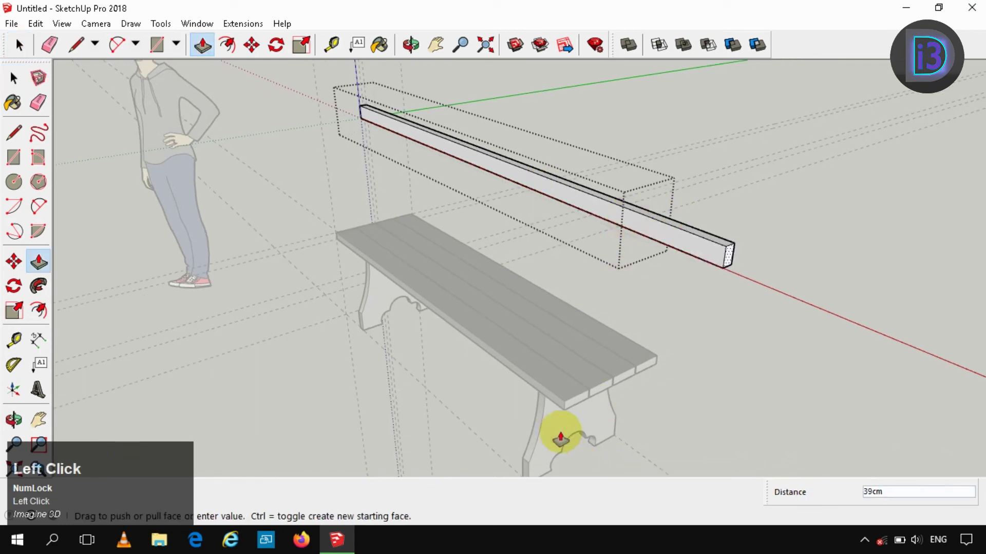
click(555, 429)
middle_drag(330, 198, 739, 237)
click(391, 226)
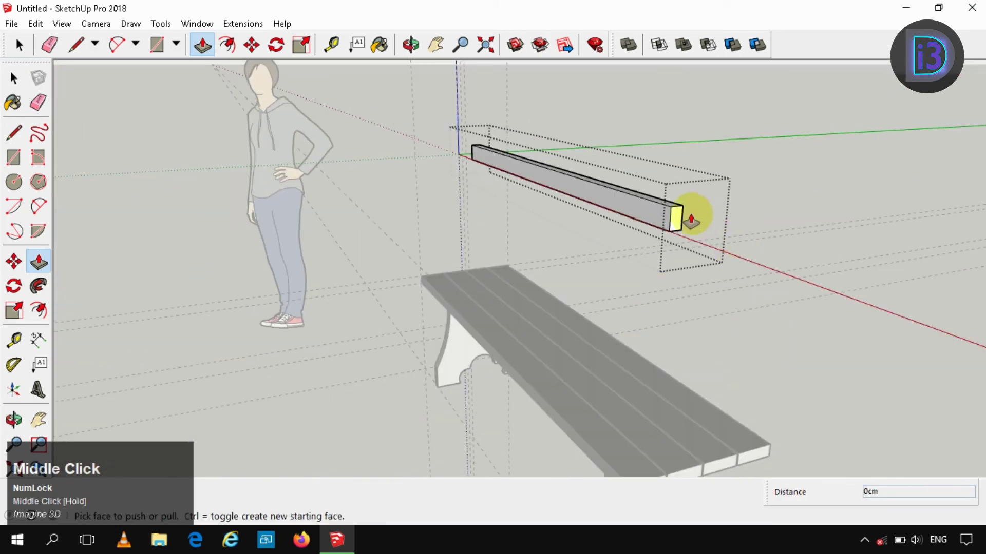
Adjust the box's end face by 2cm
click(681, 216)
text(2cm)
key(Return)
middle_drag(510, 171, 454, 255)
scroll(454, 259, up, 2)
click(446, 237)
key(space)
scroll(477, 268, down, 3)
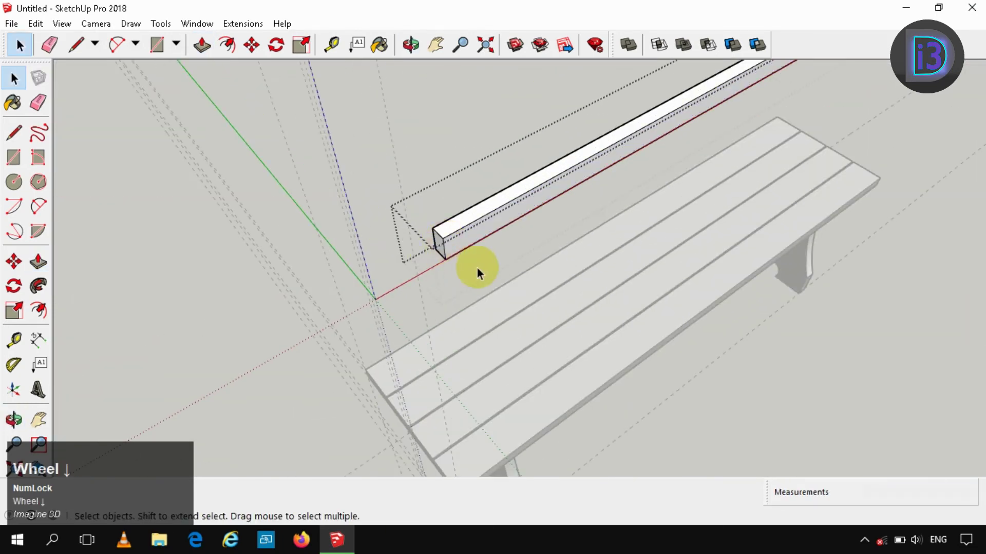
scroll(550, 260, down, 3)
Move the long beam down 1m along the blue axis
middle_drag(753, 180, 598, 215)
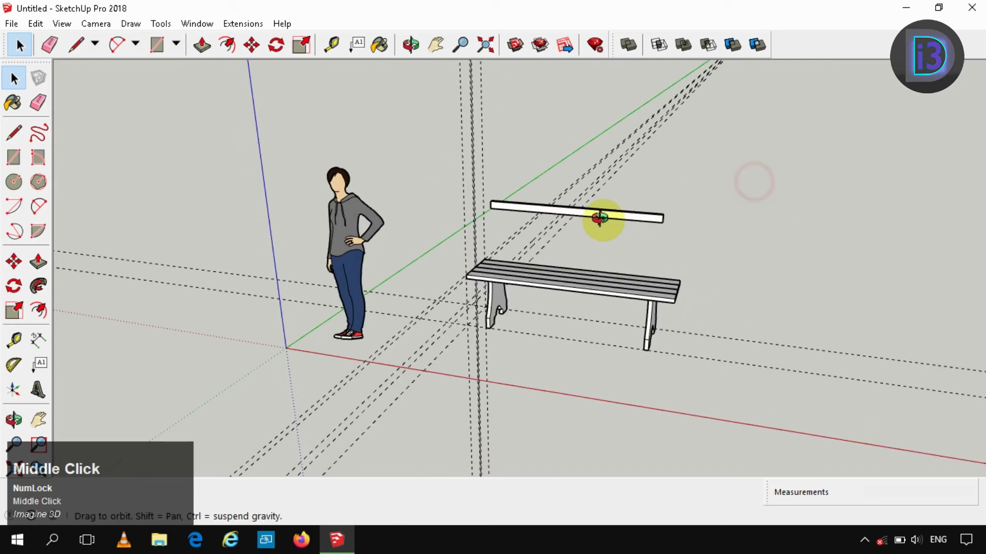
scroll(619, 220, up, 3)
scroll(619, 219, up, 2)
click(619, 220)
key(m)
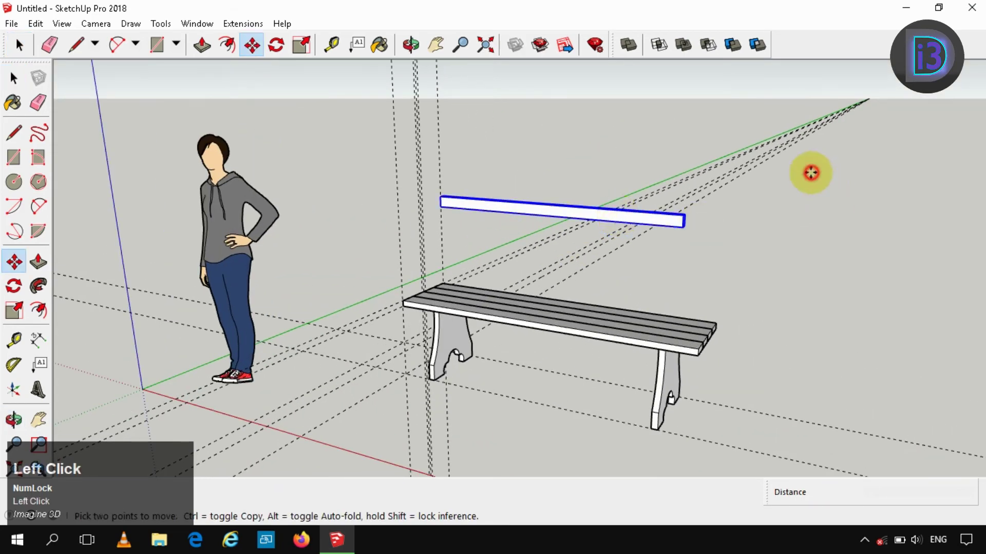
click(810, 171)
key(Up)
text(1m)
key(Return)
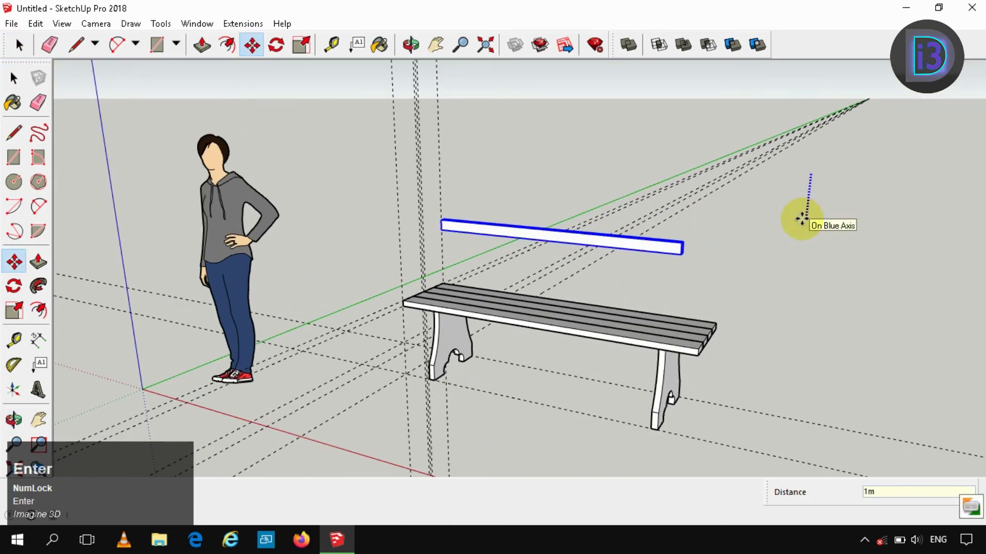
key(space)
Delete all guide lines, then select the bench top and both legs
shift+middle_drag(802, 218, 567, 341)
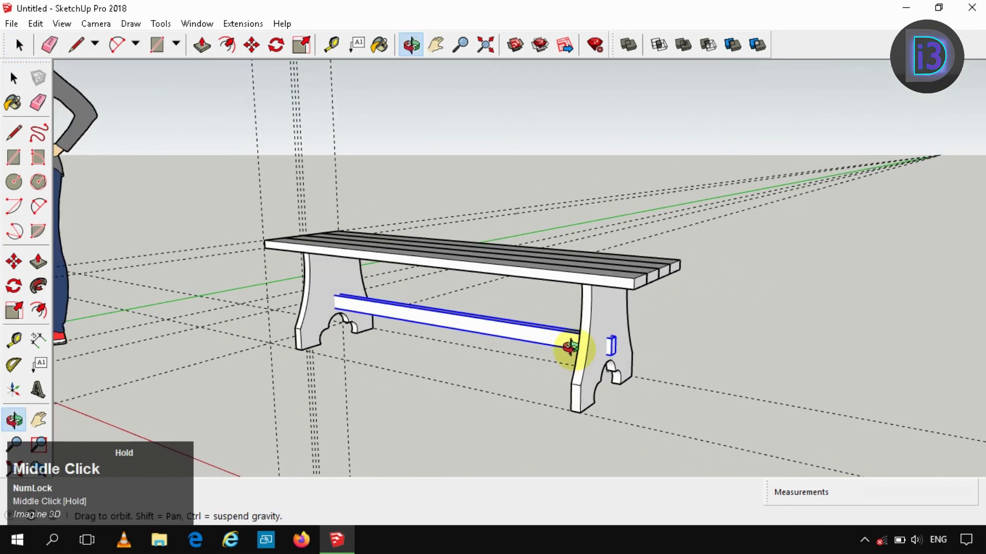
click(770, 331)
key(shift+e)
click(611, 280)
mouse_move(613, 318)
middle_down()
mouse_move(598, 330)
mouse_move(594, 315)
middle_up()
click(594, 315)
shift+click(323, 284)
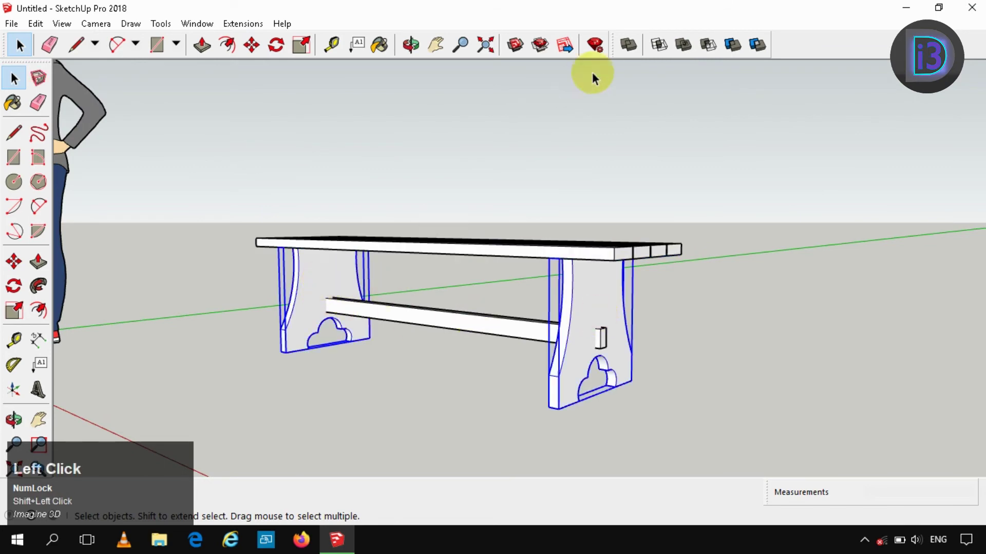
Union the legs and stretcher beam into a single solid base
click(627, 45)
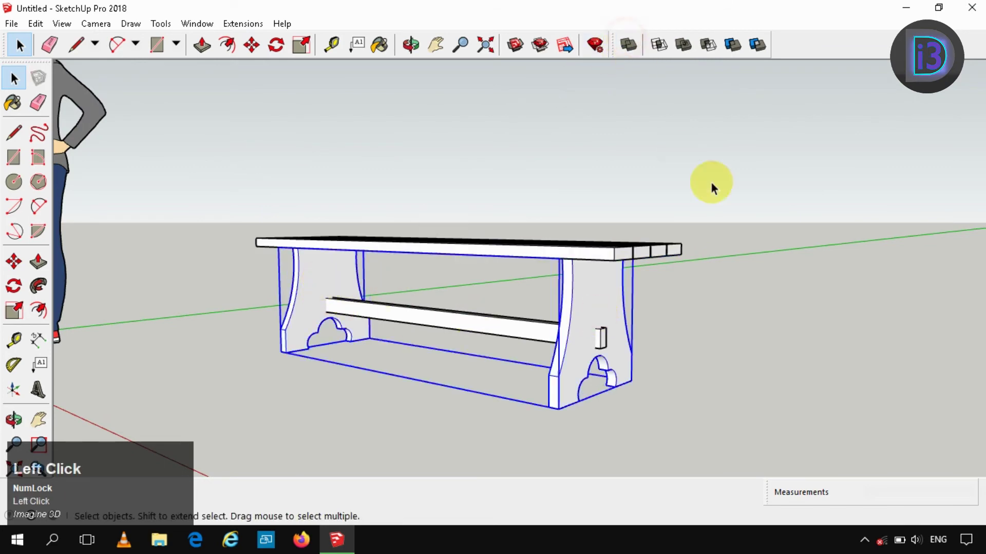
click(769, 235)
scroll(591, 347, up, 3)
click(611, 333)
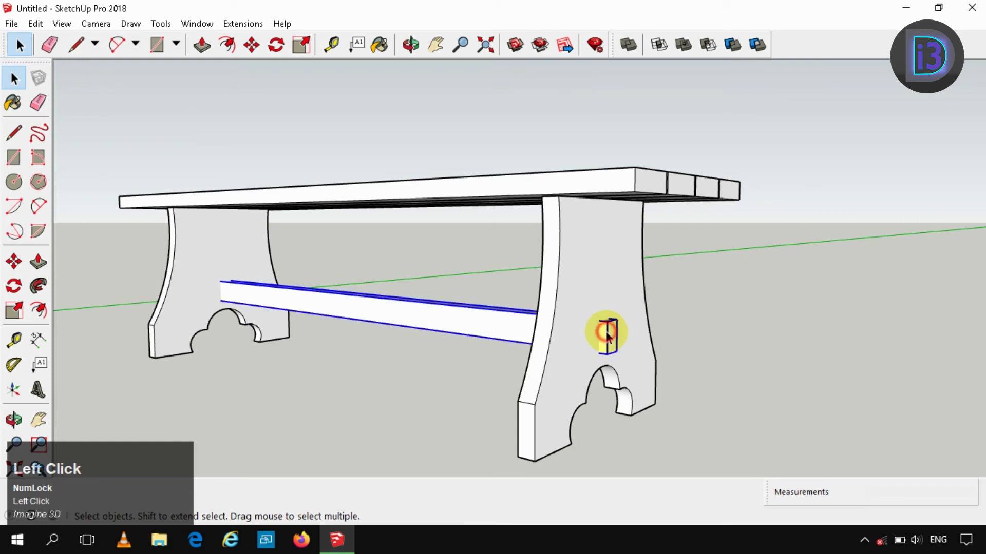
shift+click(592, 264)
click(784, 315)
Union the bench base with the tabletop into one solid
click(606, 273)
shift+click(602, 182)
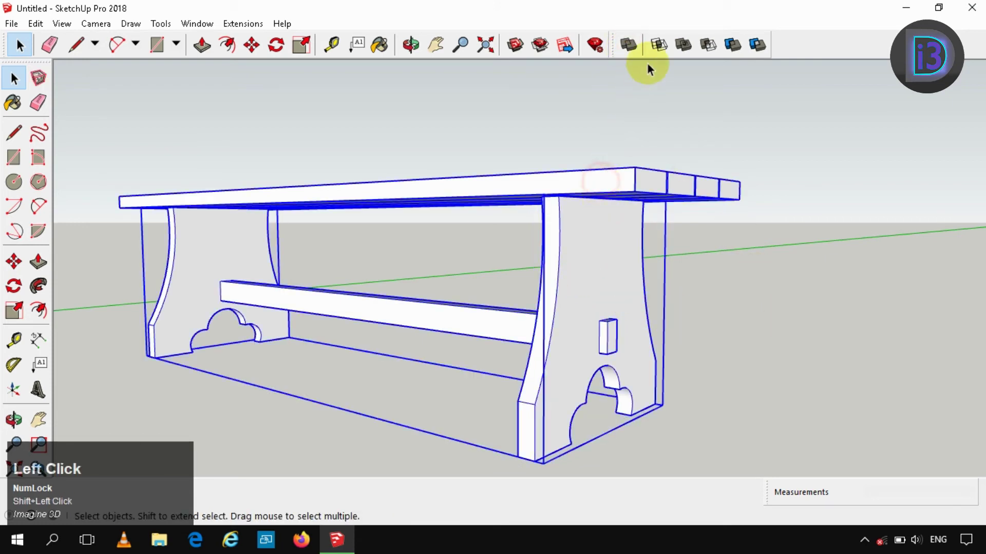
click(628, 43)
click(822, 306)
Select the whole bench and move it along the red axis toward the origin
scroll(548, 289, down, 5)
middle_click(480, 252)
middle_drag(480, 252, 518, 297)
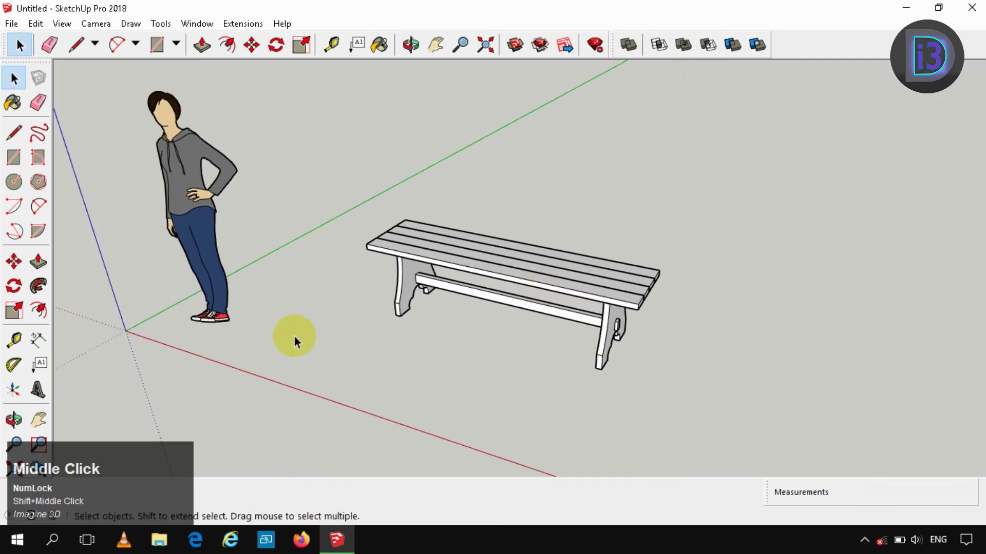
scroll(458, 286, down, 2)
click(408, 315)
middle_drag(407, 314, 461, 386)
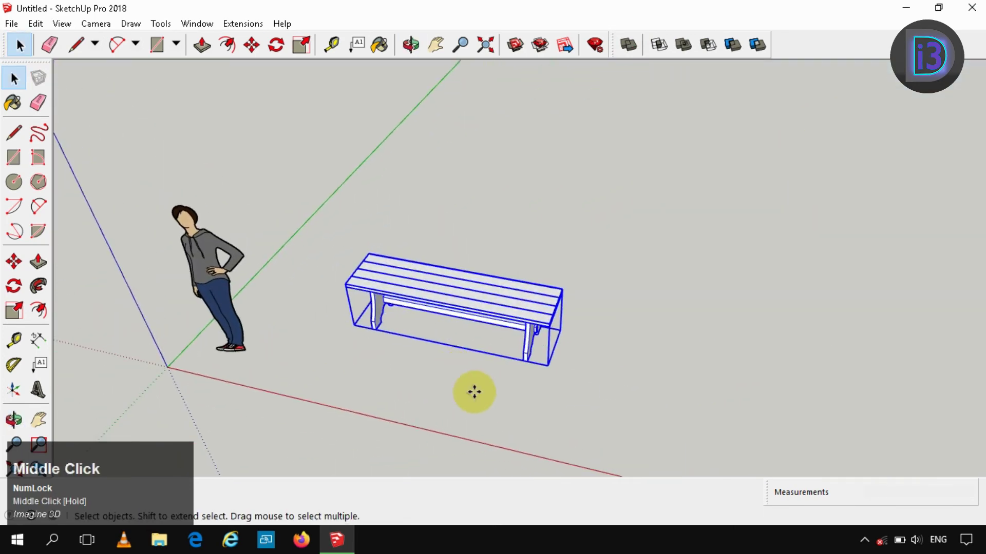
key(m)
click(473, 392)
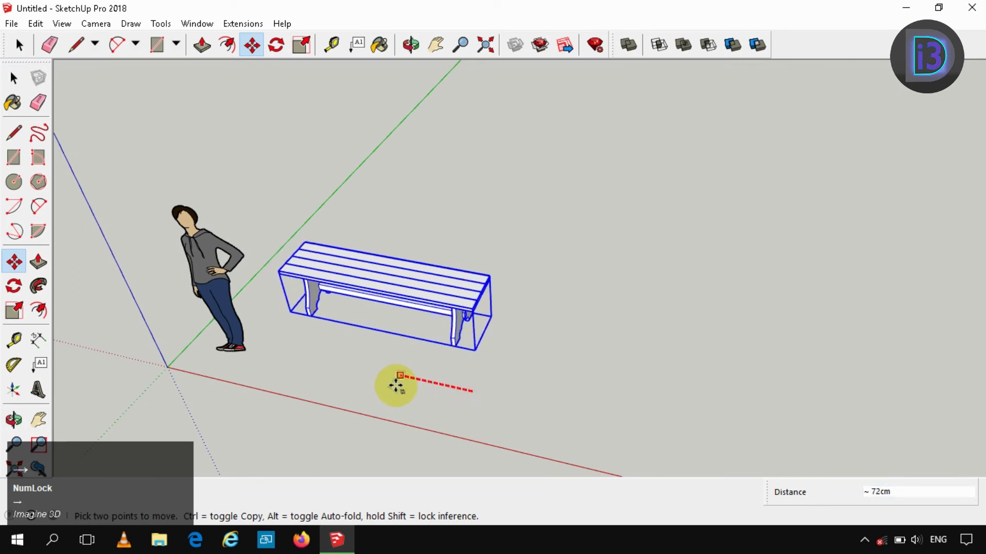
click(396, 386)
Move the bench a further 30 cm along the green axis
click(378, 359)
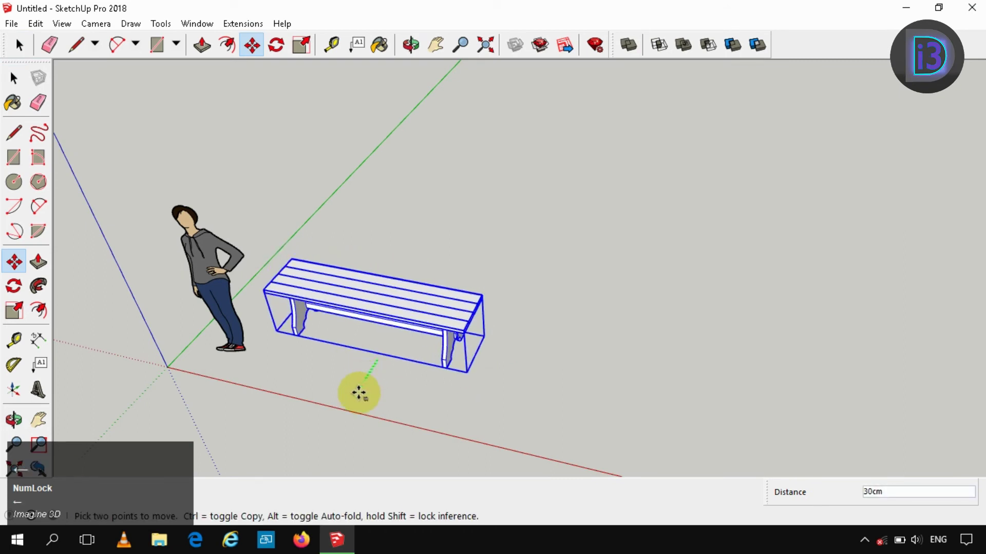
click(356, 395)
key(space)
click(577, 337)
middle_drag(576, 336, 359, 257)
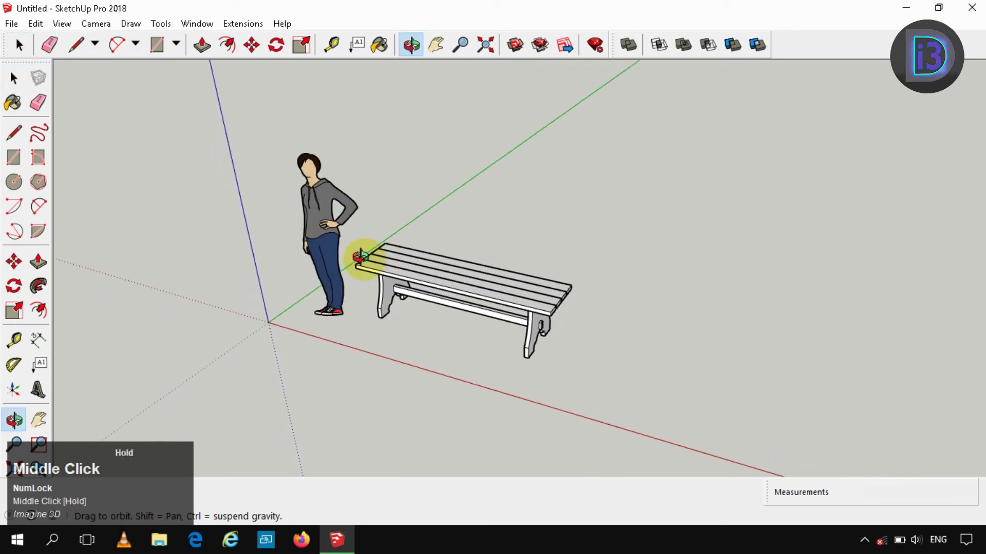
Draw a 250×186 cm ground rectangle from the axis origin
key(r)
click(268, 322)
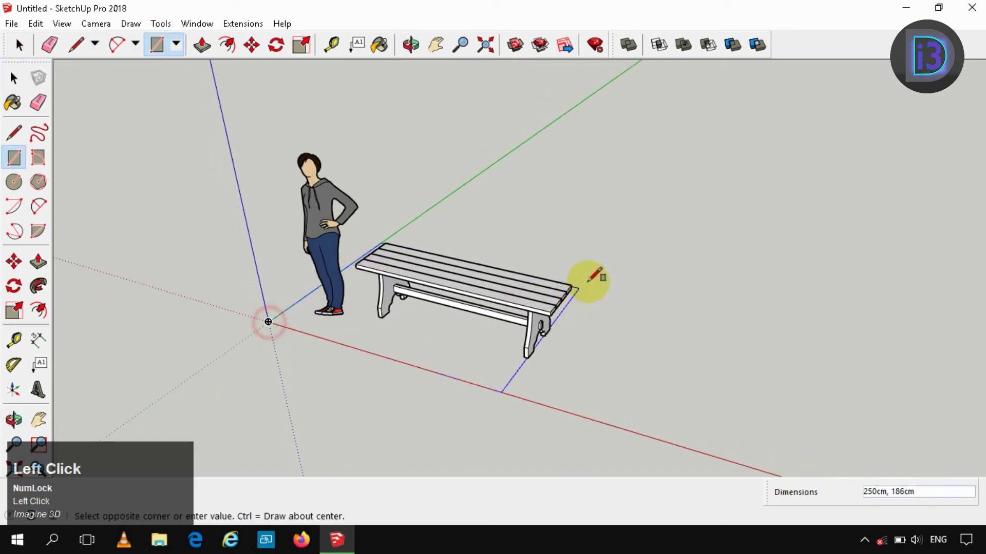
click(662, 259)
key(space)
scroll(539, 318, up, 5)
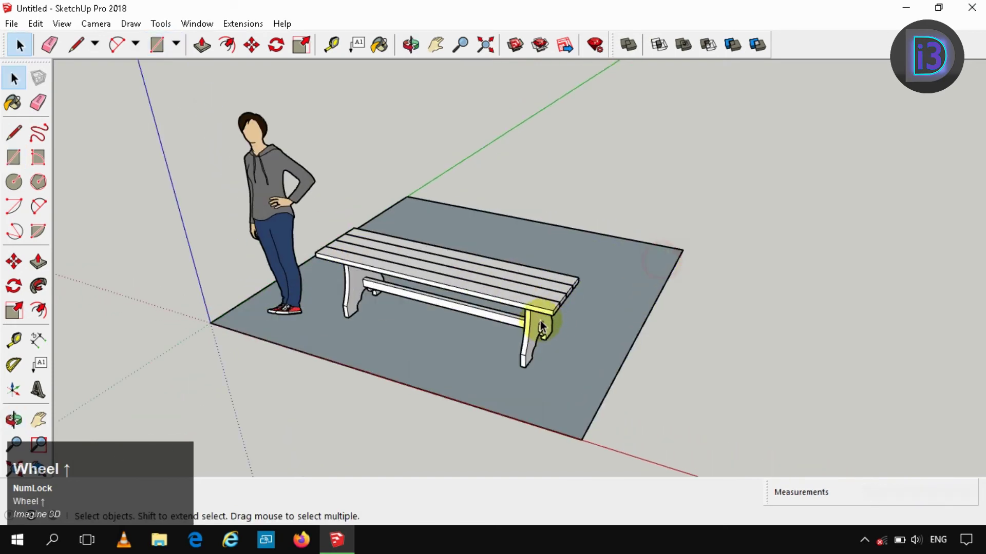
Push/Pull the ground face into a slab about 5 cm thick
click(576, 388)
key(p)
click(577, 391)
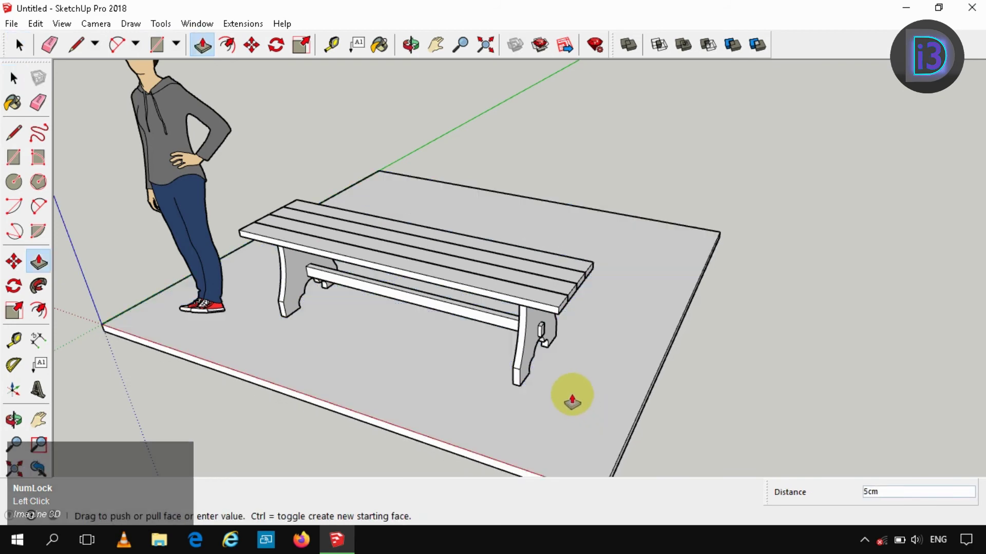
click(572, 403)
key(space)
Make the ground slab a separate group
click(572, 396)
right_click(573, 396)
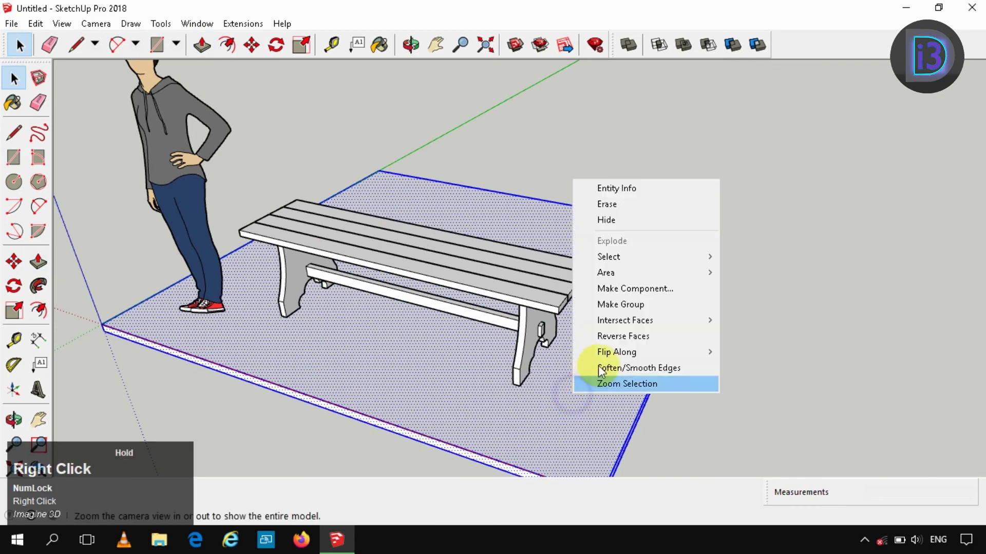
click(614, 304)
click(756, 328)
Paint the bench with the Wood Lumber ButtJoined material from the Wood library
key(b)
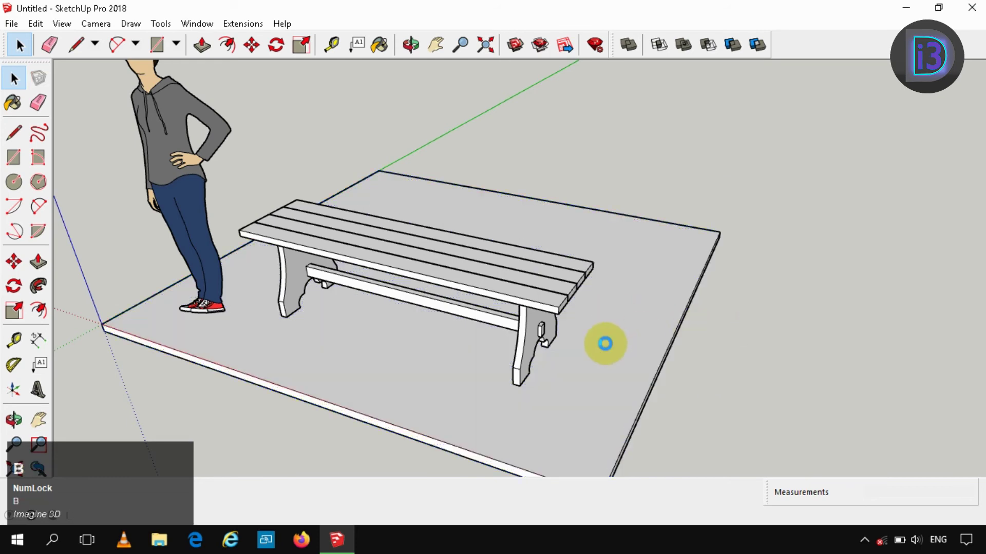
click(822, 242)
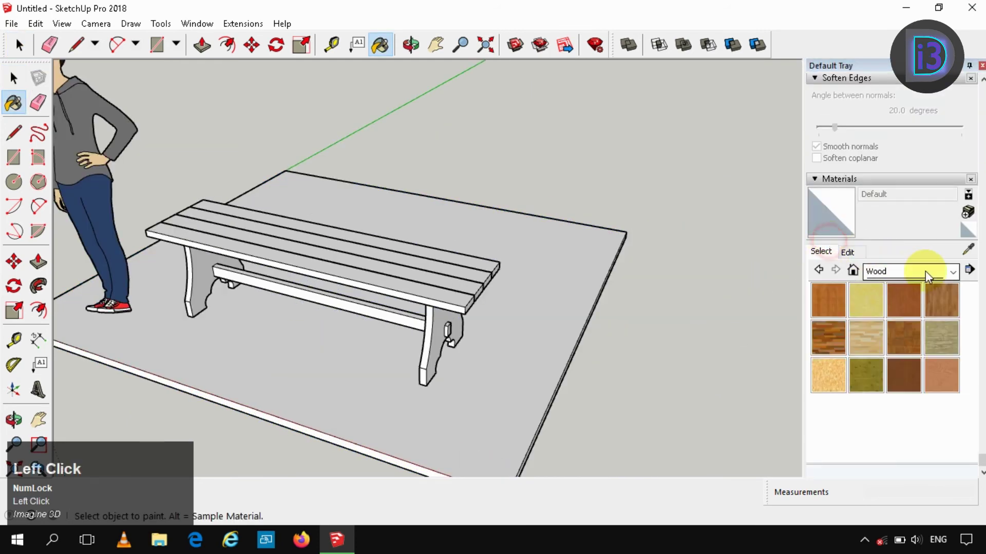
click(949, 340)
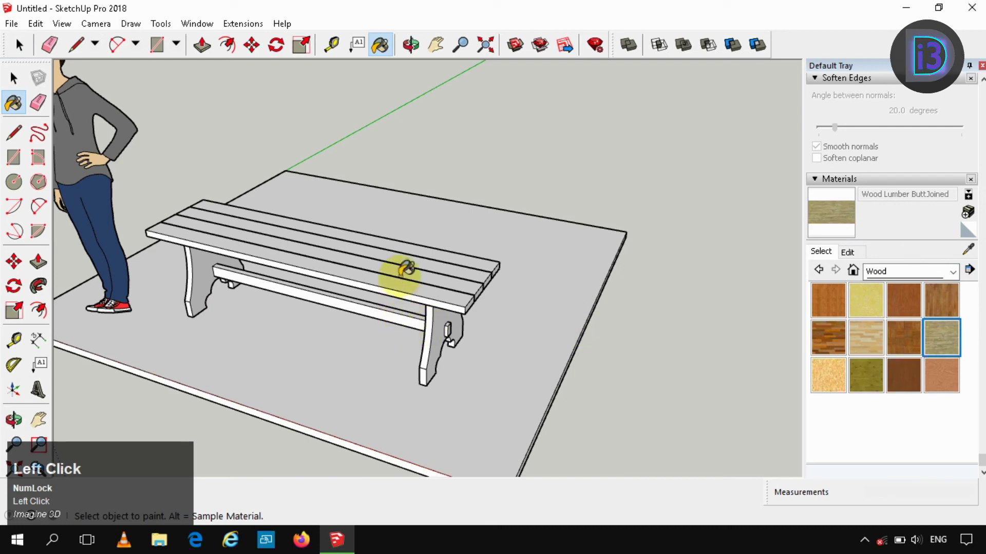
click(405, 269)
Tint the wood material toward orange-brown and darken it
click(846, 252)
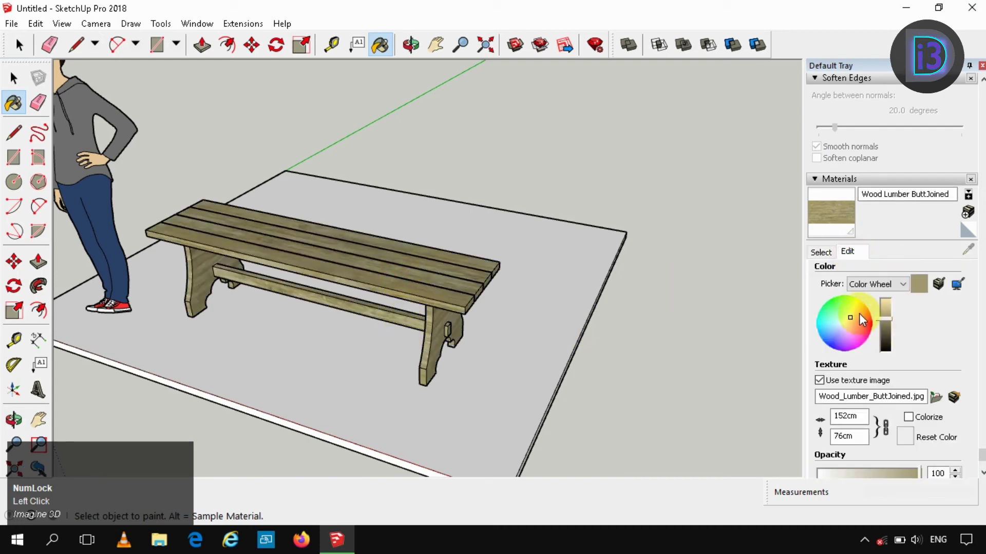
click(861, 311)
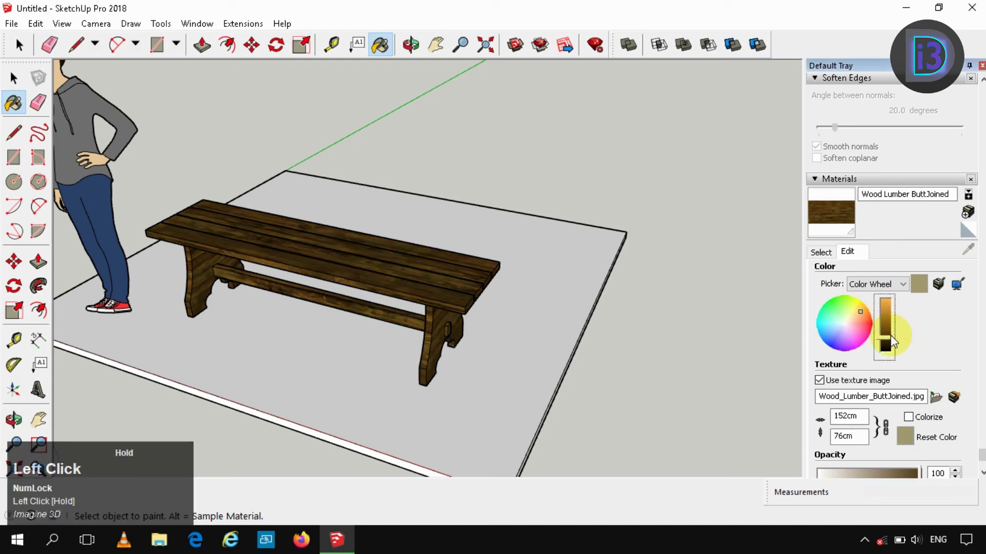
scroll(396, 266, up, 5)
mouse_move(539, 330)
middle_down()
mouse_move(451, 279)
mouse_move(419, 286)
mouse_move(433, 314)
middle_up()
scroll(419, 286, down, 5)
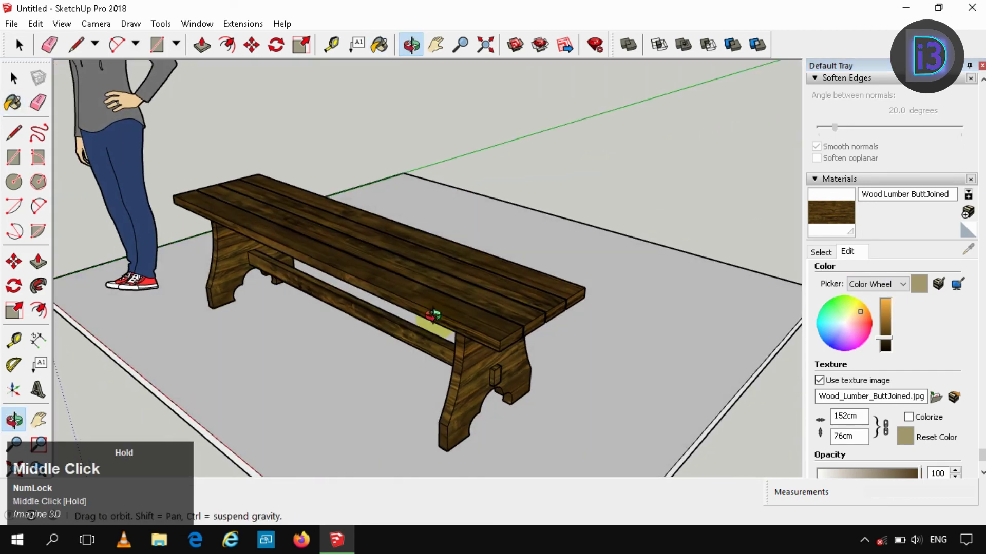
key(space)
drag(884, 346, 885, 346)
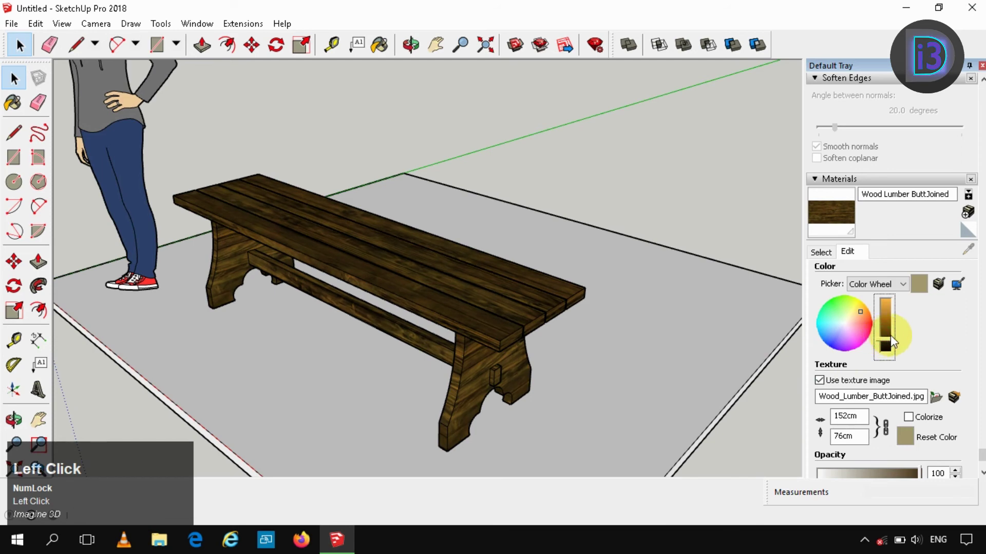
Fine-tune the wood colour to a warmer brown
click(822, 252)
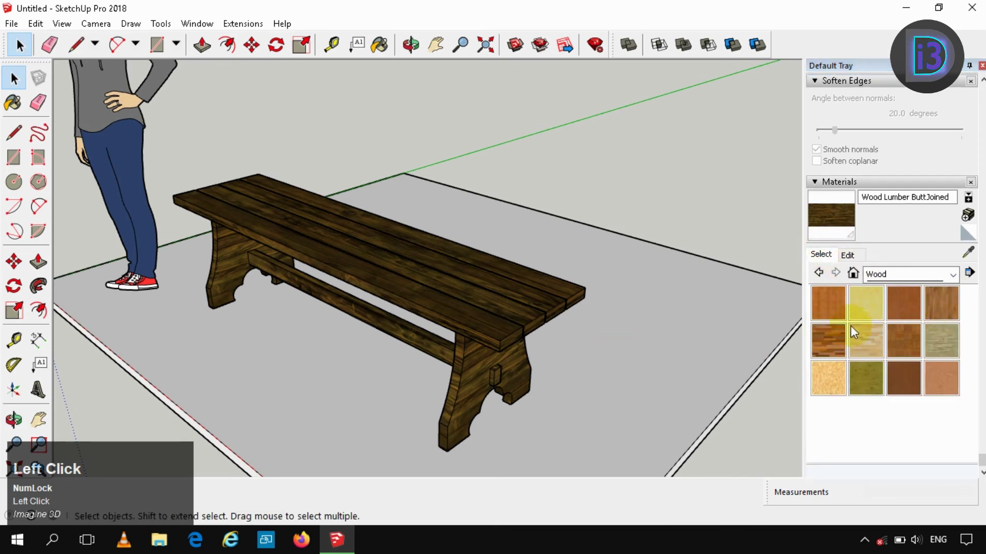
click(846, 255)
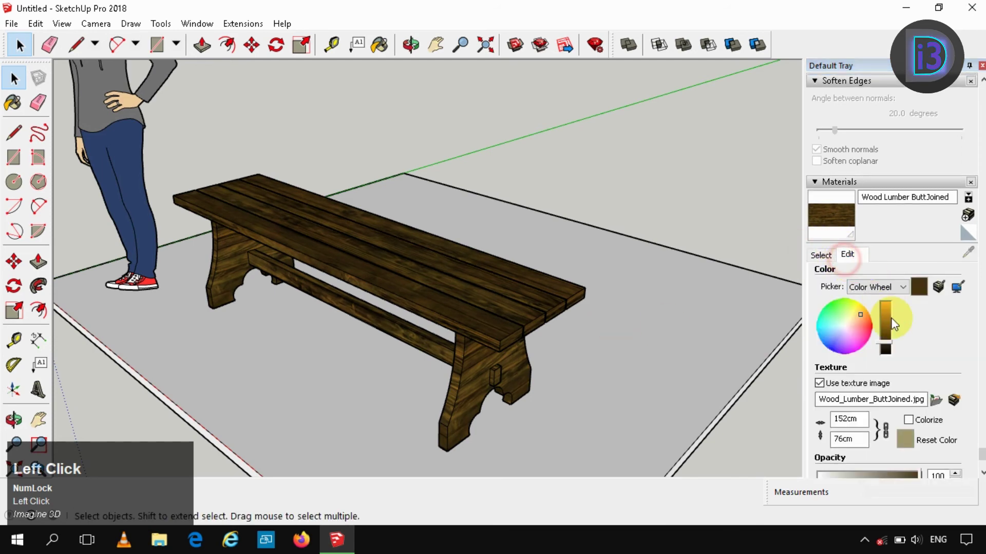
click(862, 319)
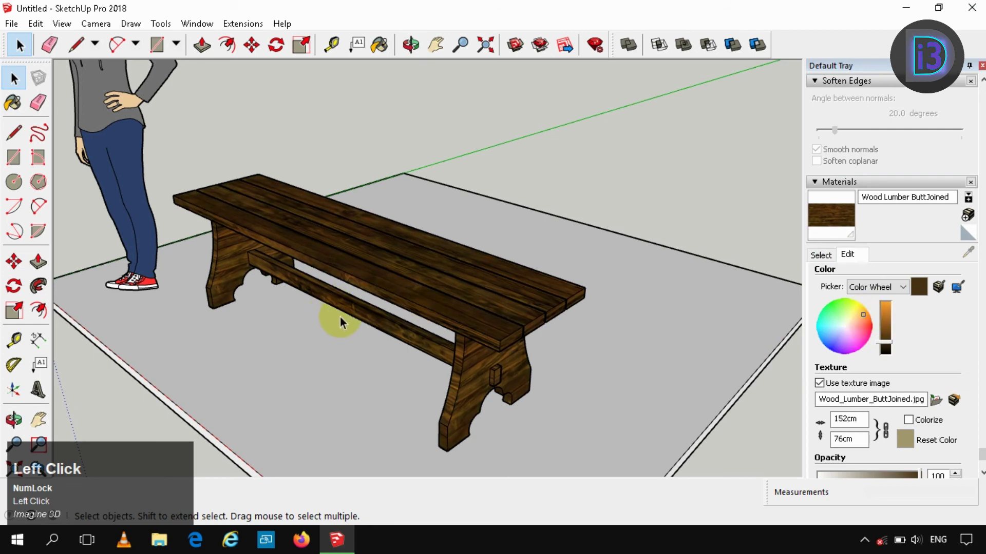
scroll(330, 314, up, 3)
middle_drag(330, 314, 396, 308)
scroll(374, 226, down, 3)
scroll(683, 280, down, 2)
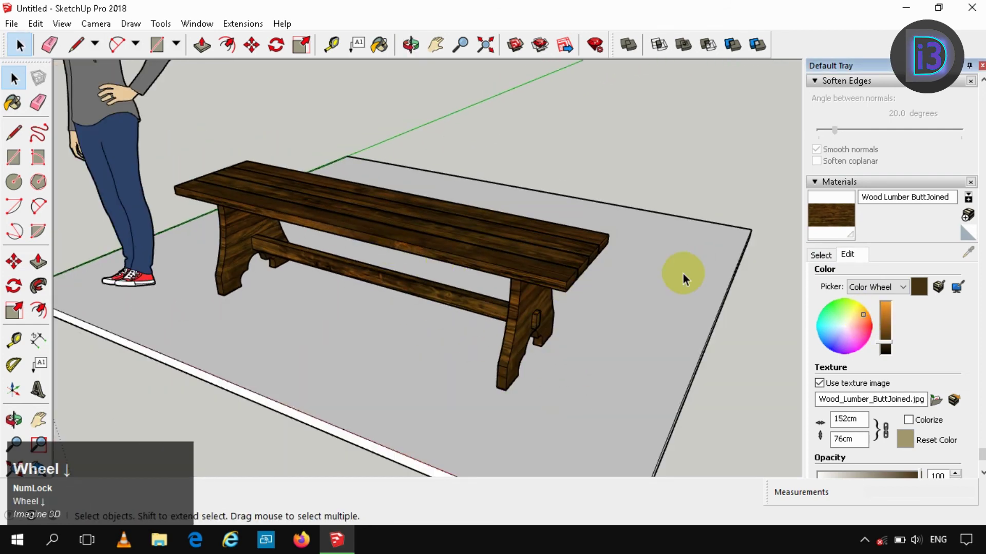
Paint the ground slab with Grass Dark Green from Landscaping, Fencing and Vegetation
click(824, 257)
click(952, 277)
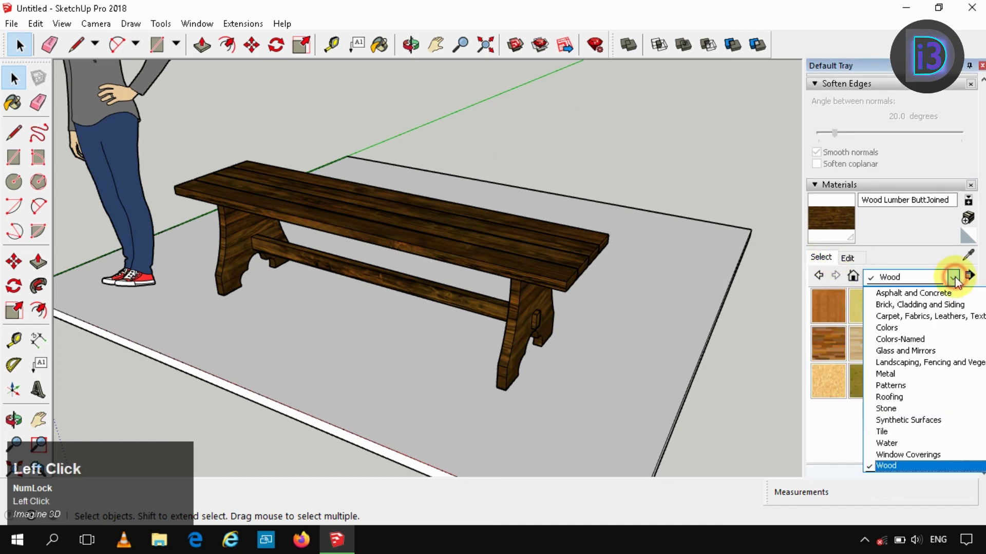
click(910, 362)
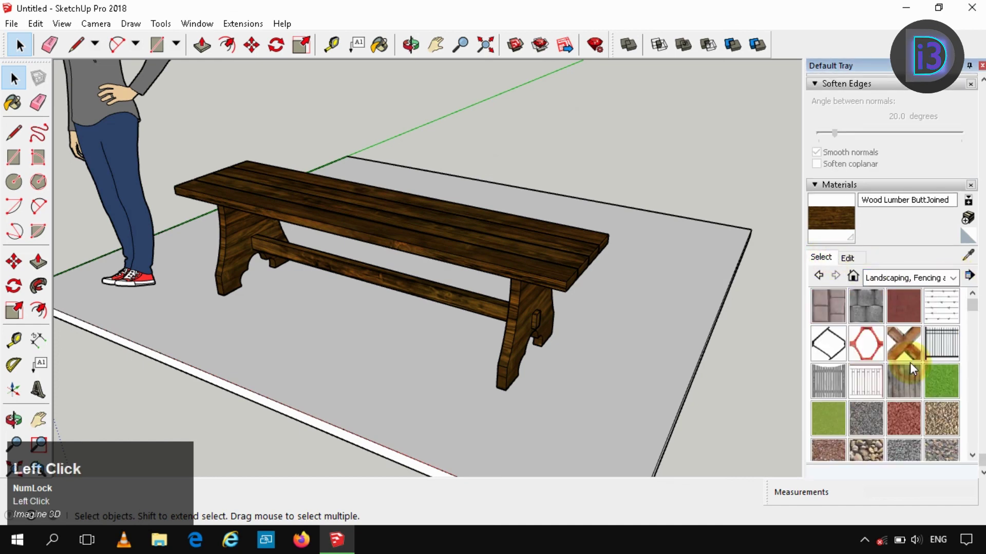
click(945, 379)
click(618, 346)
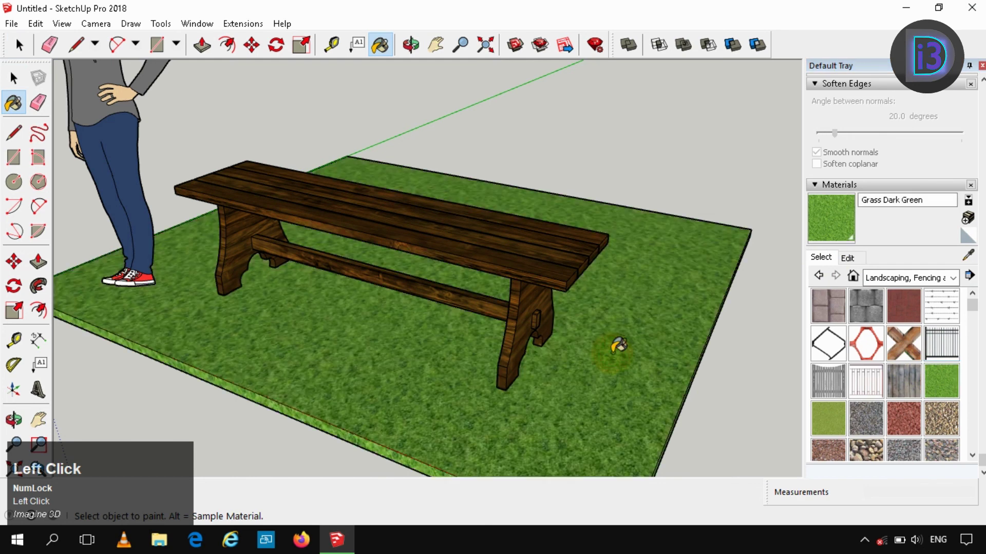
Repaint the slab with Pavers with Grass Brick and view the finished scene
scroll(879, 386, down, 3)
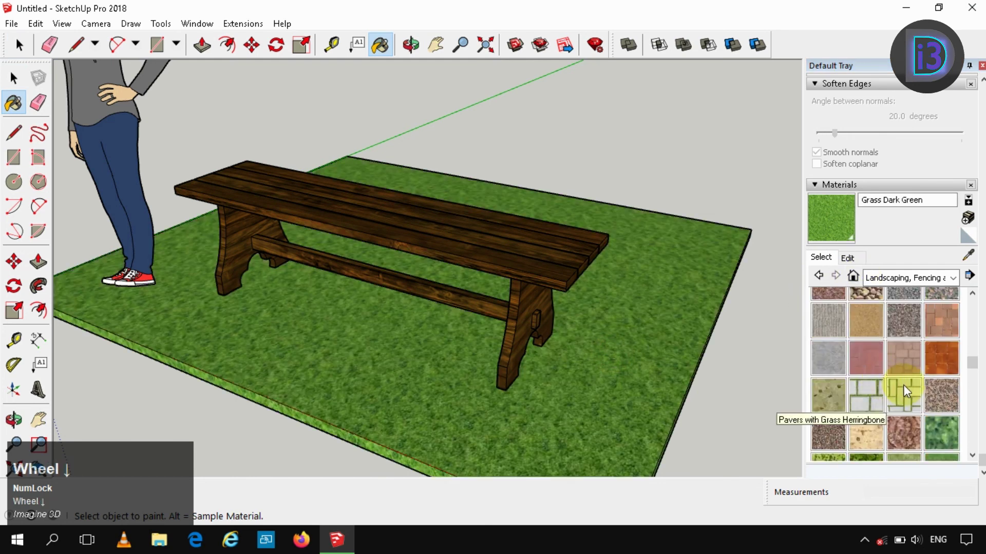
click(873, 397)
click(656, 377)
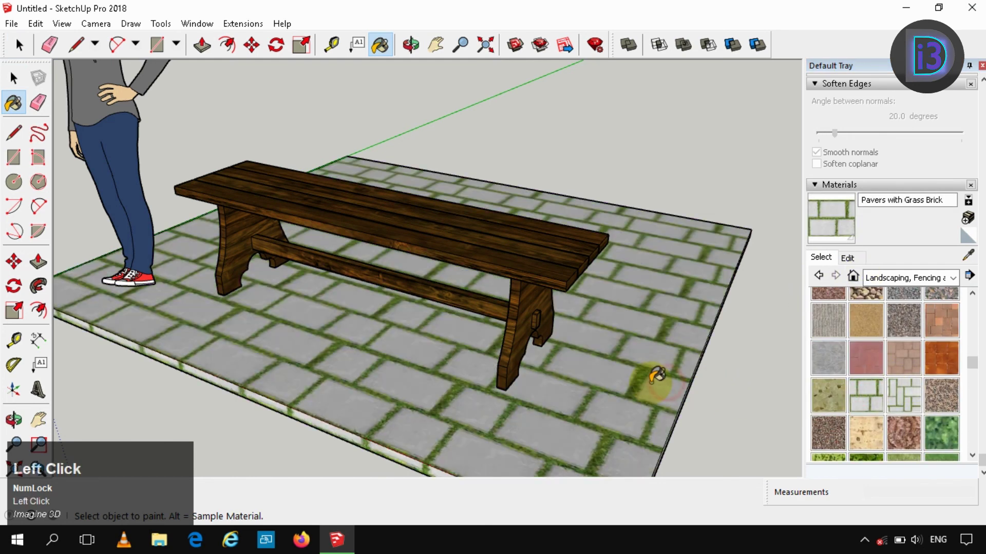
key(space)
click(645, 164)
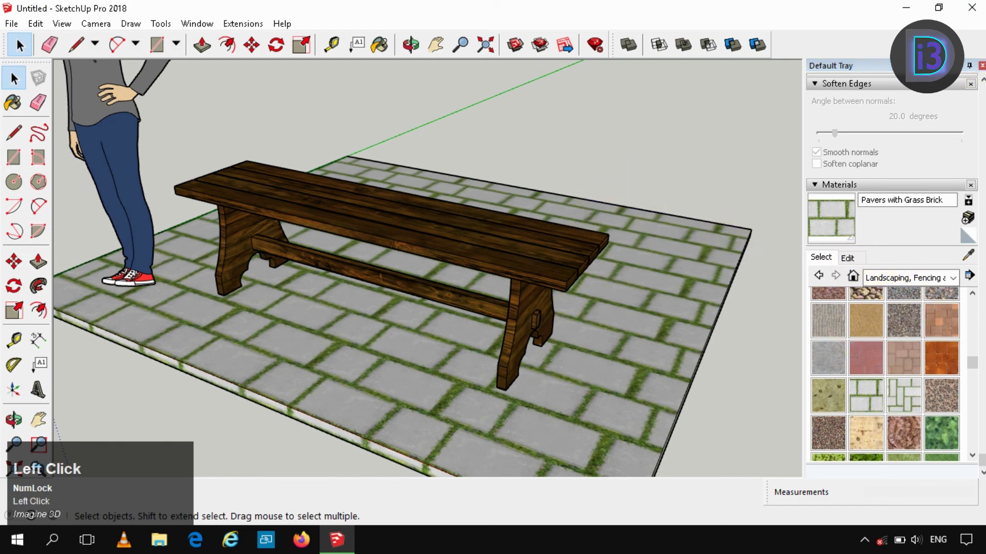
scroll(617, 266, down, 6)
middle_drag(589, 313, 532, 307)
scroll(529, 340, up, 6)
middle_drag(688, 355, 665, 358)
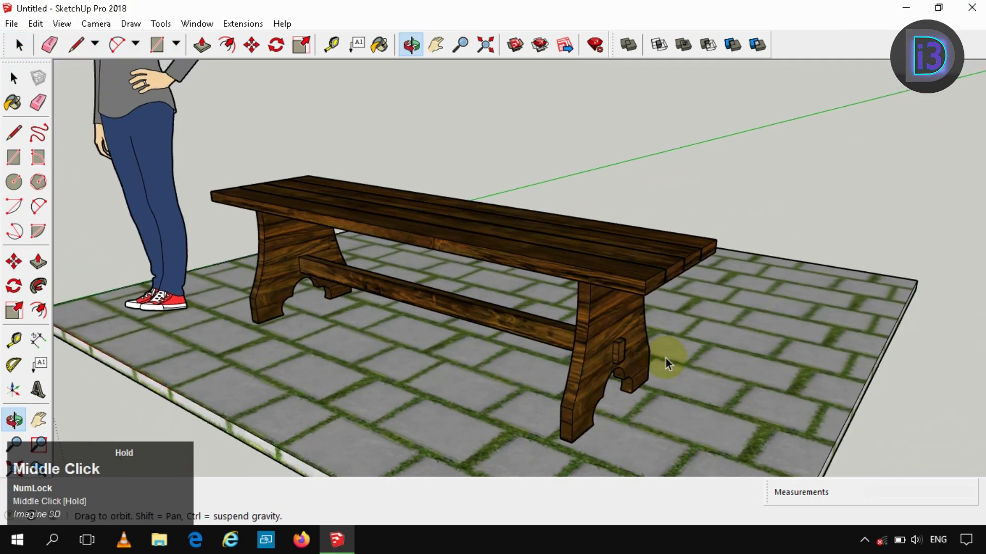